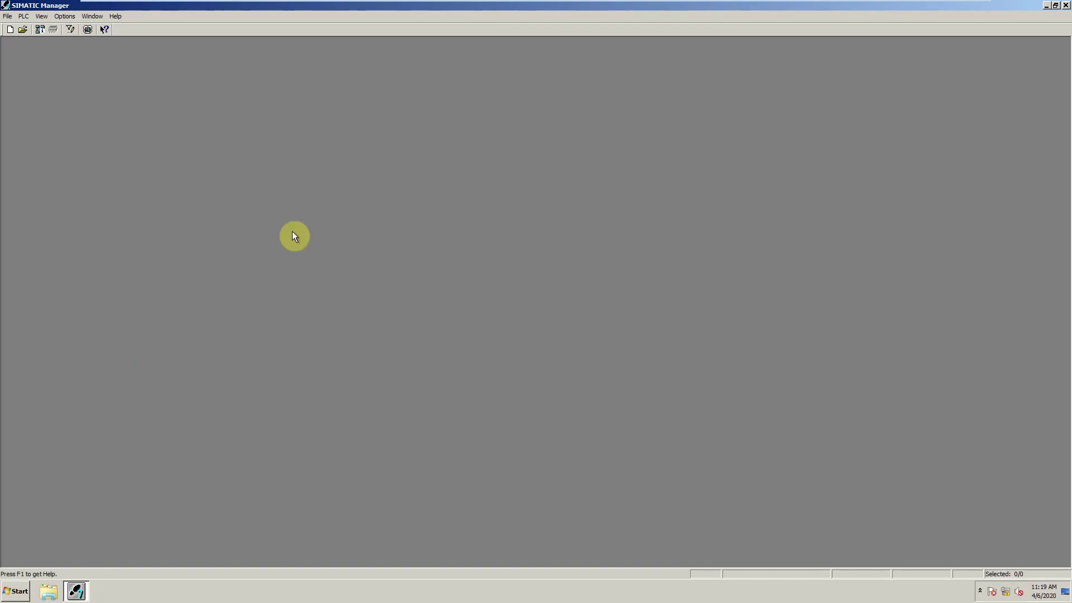
Open SIMATIC Manager's File menu to get ready to open a project
left_click(8, 16)
Open the packer_c project from sacmi packer conveyors\7-25-2017 and its SIMATIC 300(1) station
left_click(33, 47)
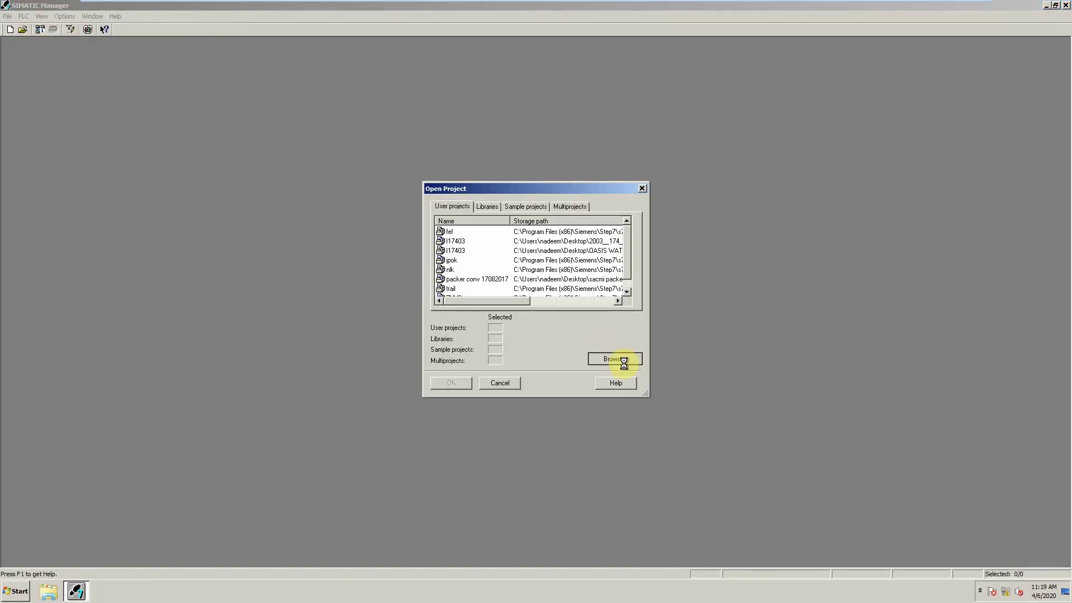
left_click(620, 362)
scroll(505, 277, "up", 2)
scroll(503, 268, "up", 10)
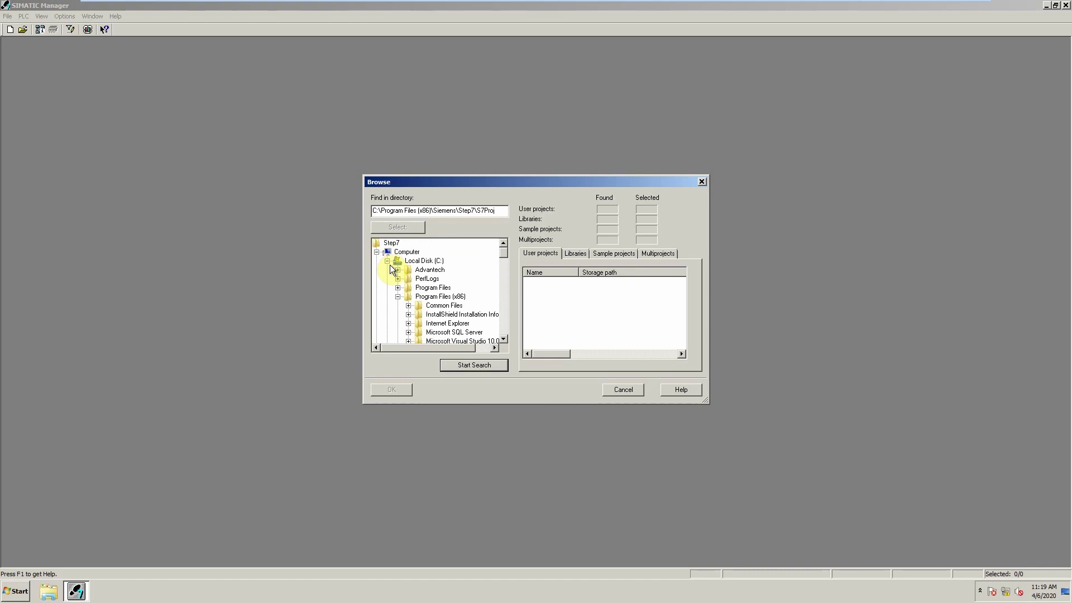
left_click(425, 271)
scroll(505, 311, "down", 1)
left_click(424, 322)
left_click(419, 332)
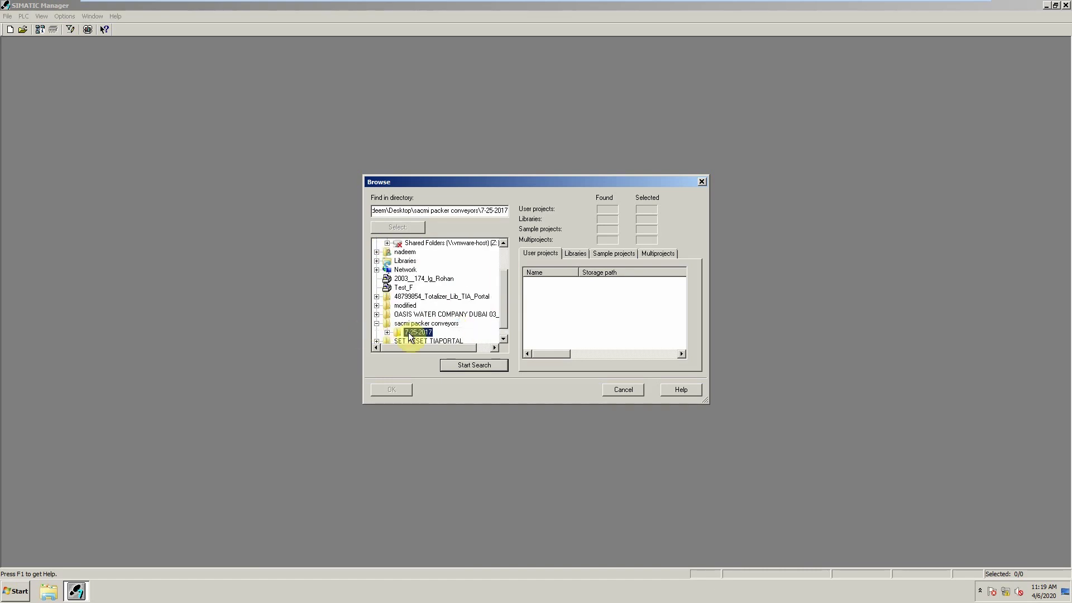
left_click(427, 332)
left_click(405, 393)
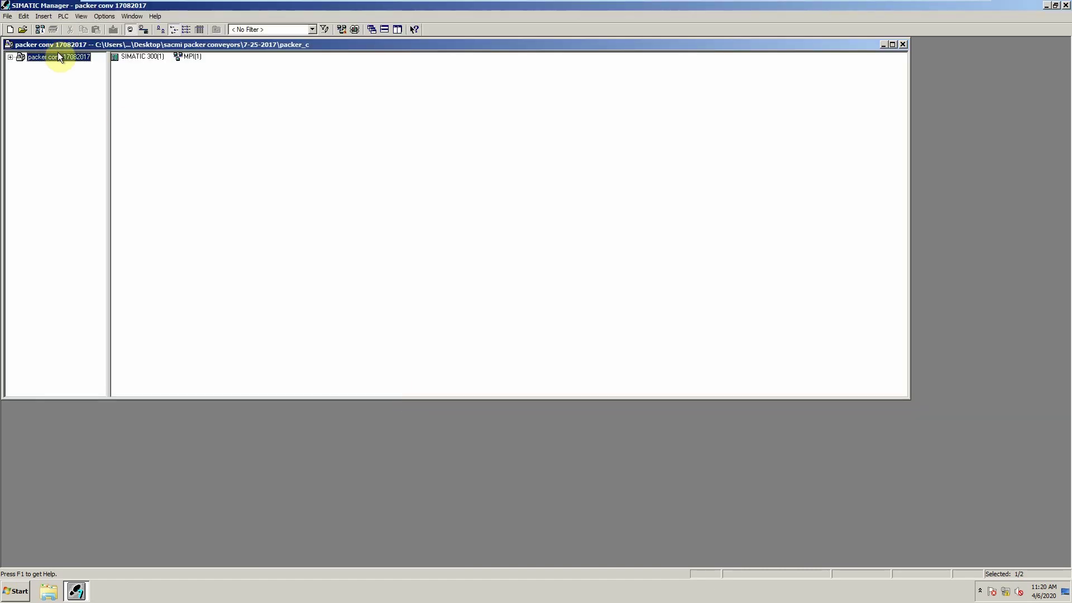
double_click(125, 60)
Open HW Config, enlarge the rack, and inspect the CPU 314, DI and DO modules in slots 2–6
double_click(132, 55)
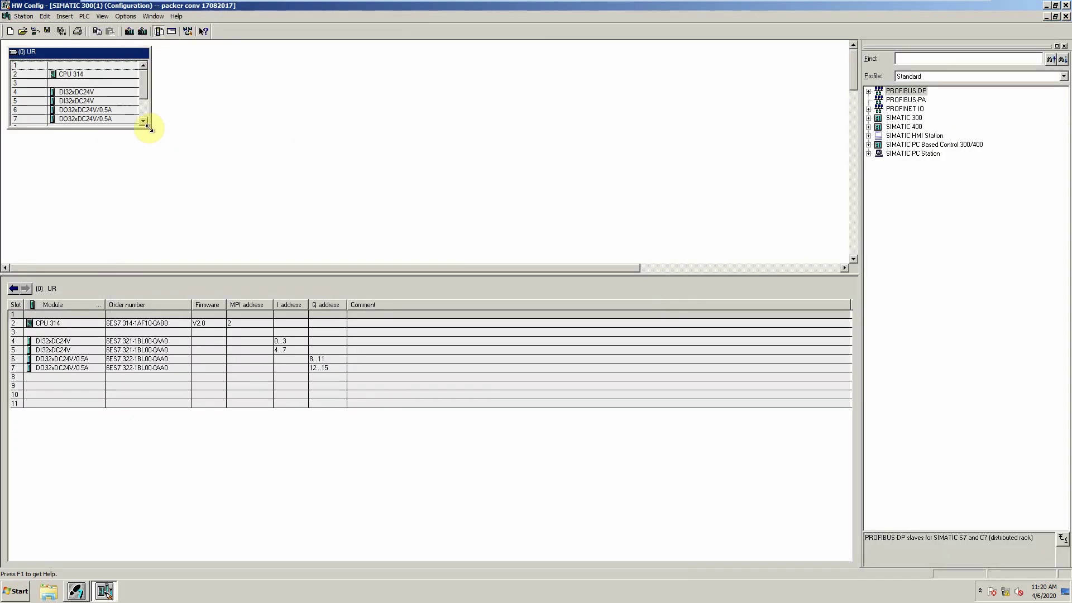
left_click_drag(149, 127, 241, 189)
left_click(303, 323)
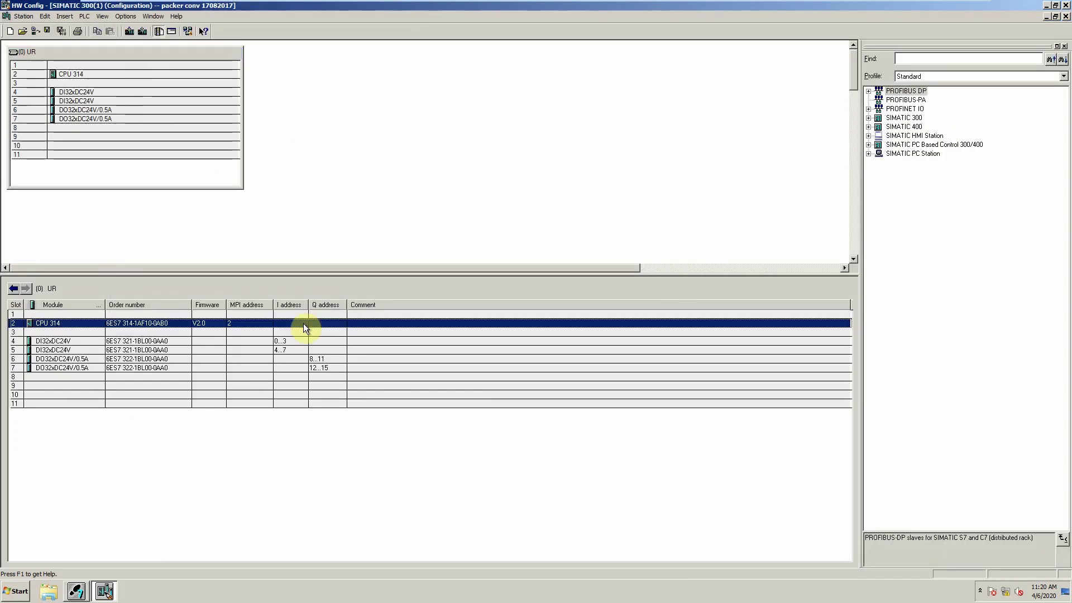
left_click(310, 341)
left_click(313, 350)
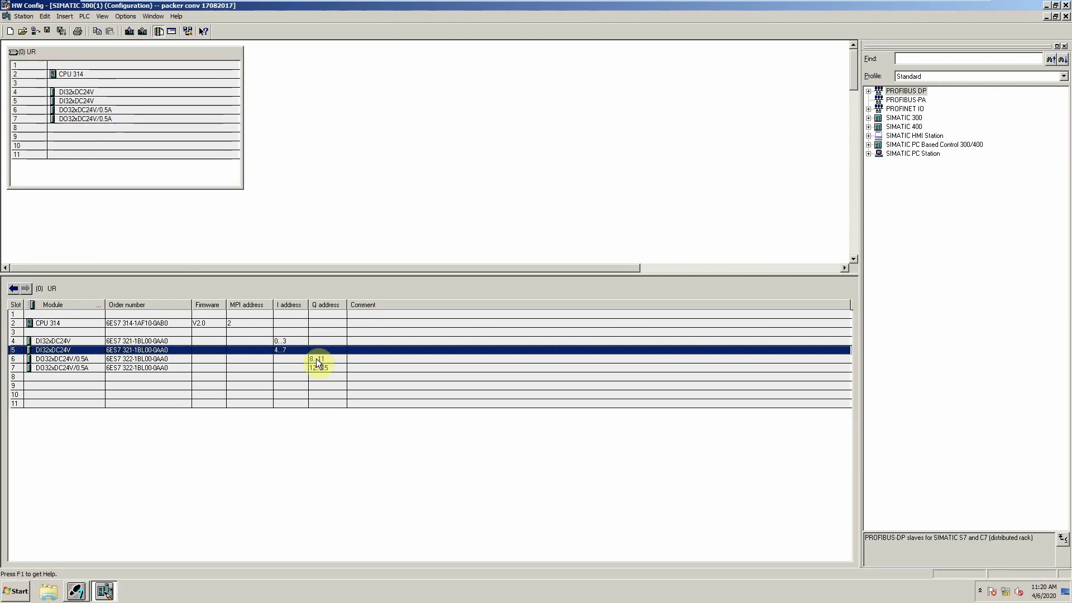
left_click(313, 358)
Recheck the addresses (DI inputs 0…3 and 4…7, DO outputs 8…11), then minimize HW Config
left_click(303, 323)
left_click(310, 338)
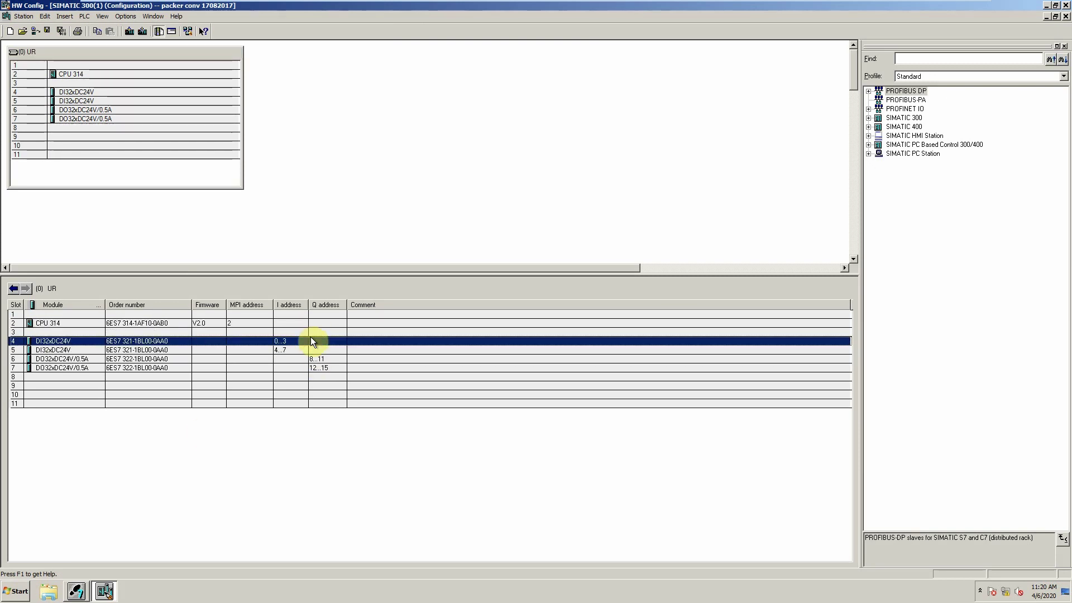
left_click(312, 349)
left_click(314, 359)
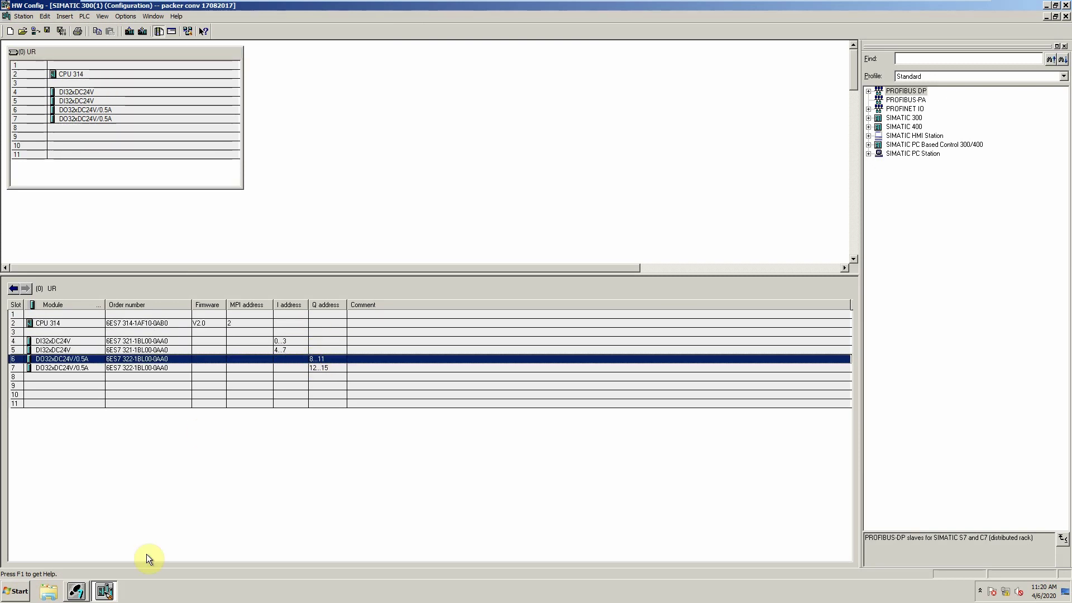
left_click(78, 589)
left_click(1046, 5)
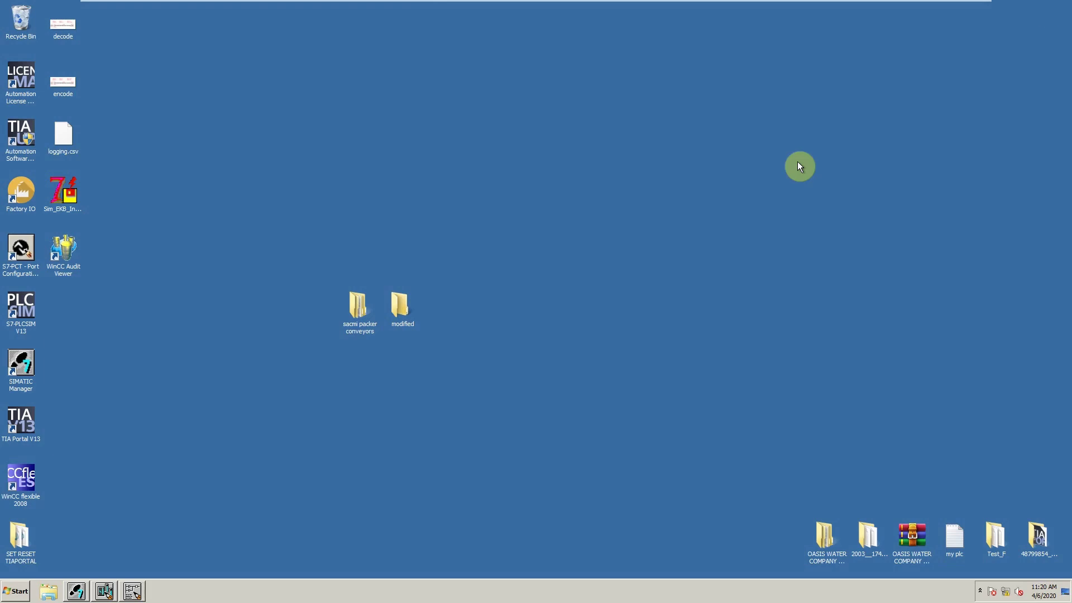
Launch TIA Portal V13 and choose Migrate project in the Start portal
double_click(21, 422)
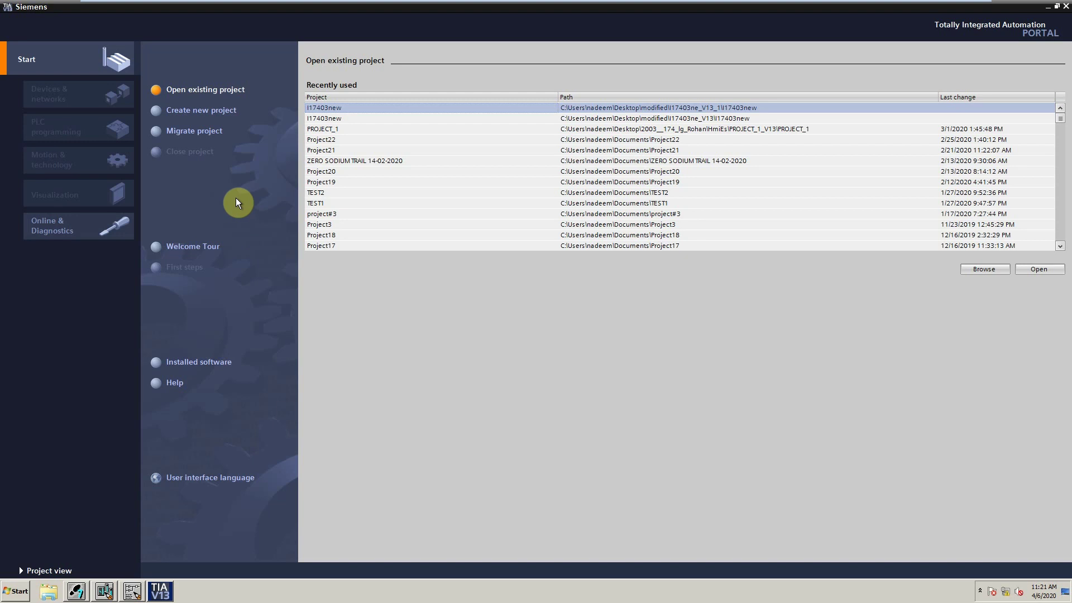
left_click(205, 132)
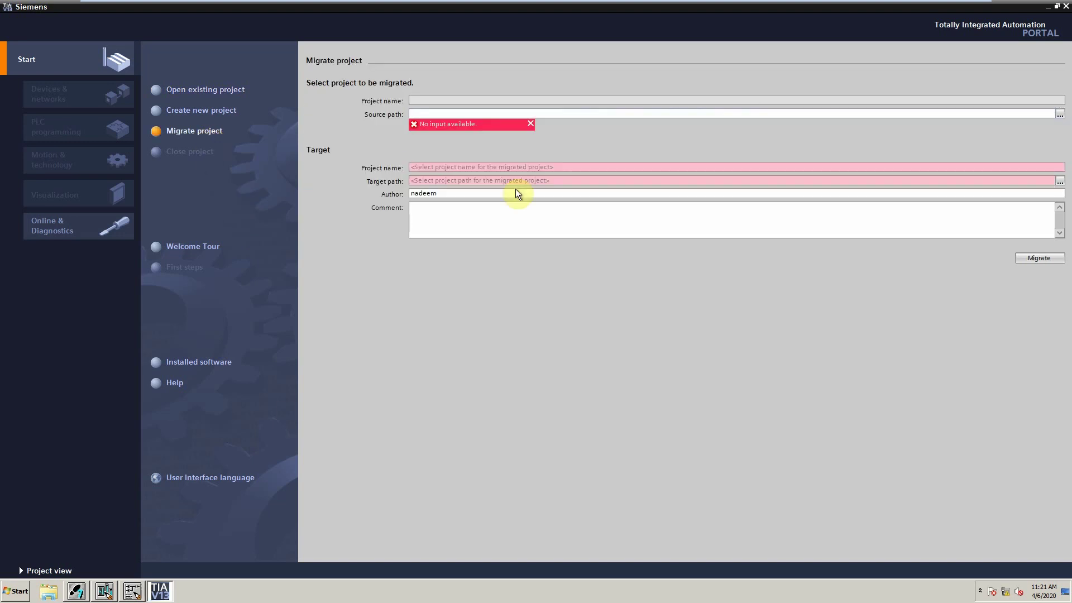
Set Desktop\sacmi packer conveyors\7-25-2017\packer_c\packer_c.s7p as the migration source
left_click(1059, 114)
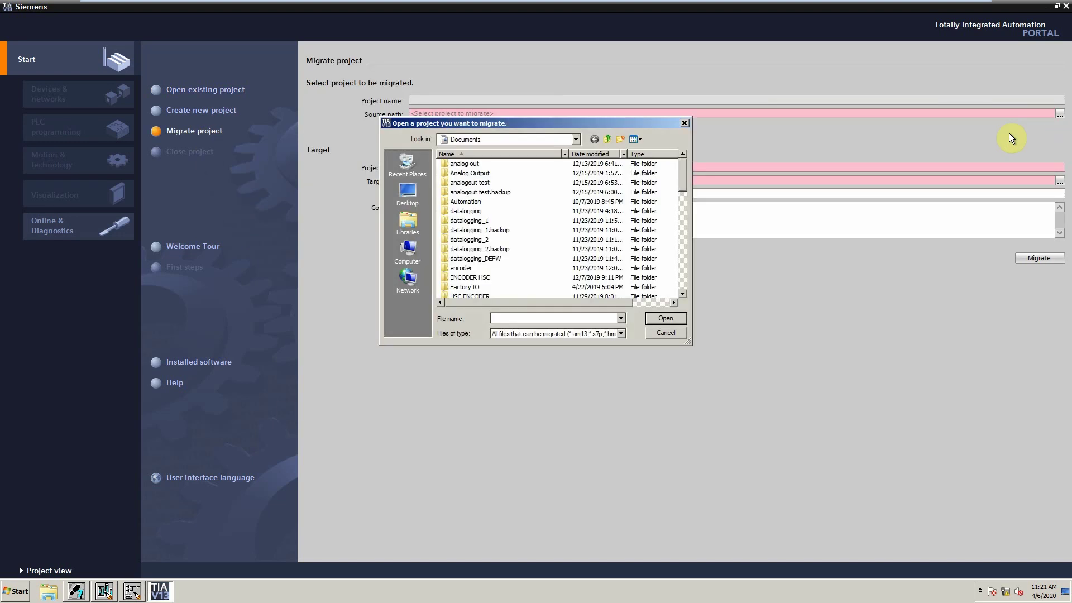
left_click(408, 194)
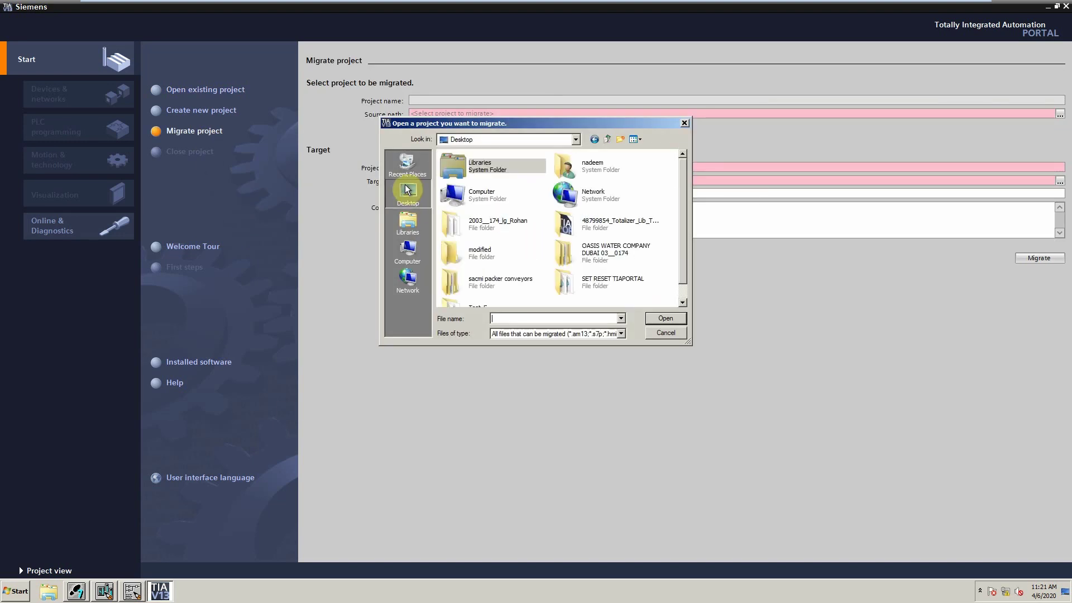
double_click(503, 286)
double_click(463, 165)
double_click(460, 164)
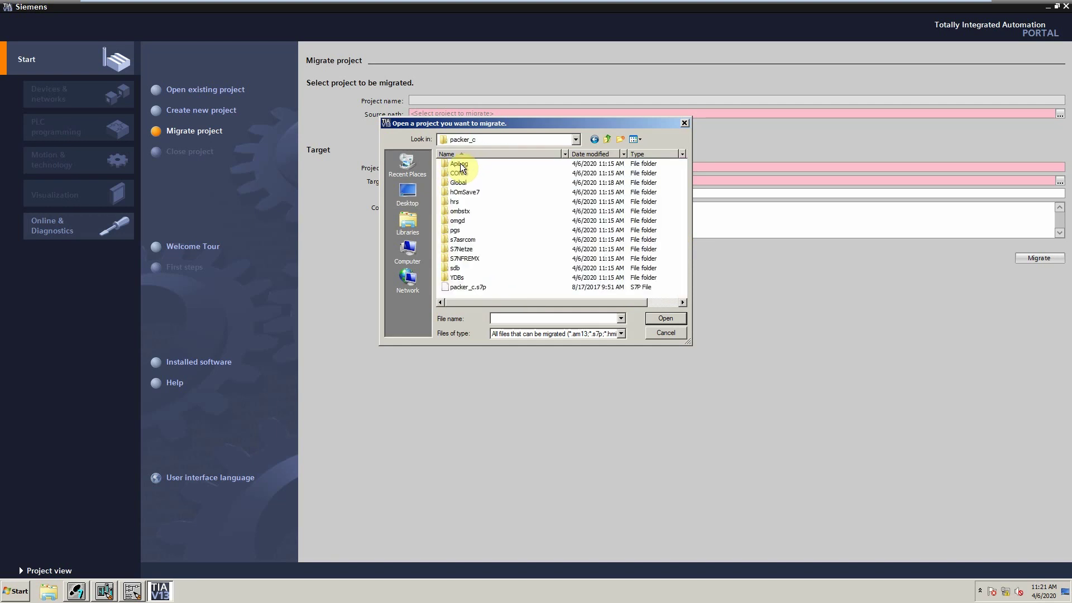
left_click(487, 287)
left_click(660, 317)
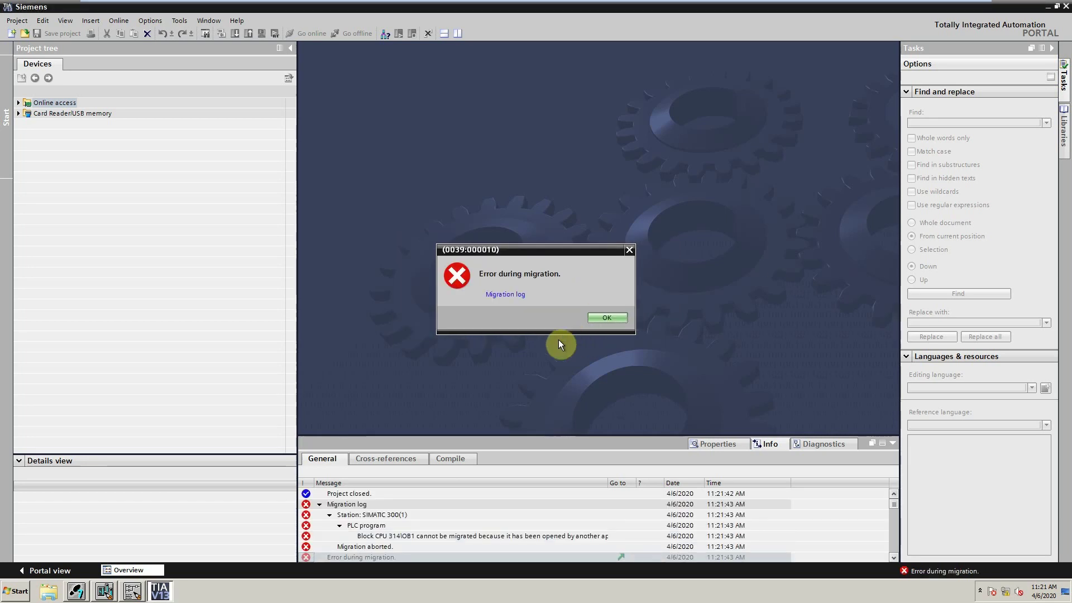
Read the log's 'OB1 open in another application' error, then close the OB1 editor and log
left_click(513, 295)
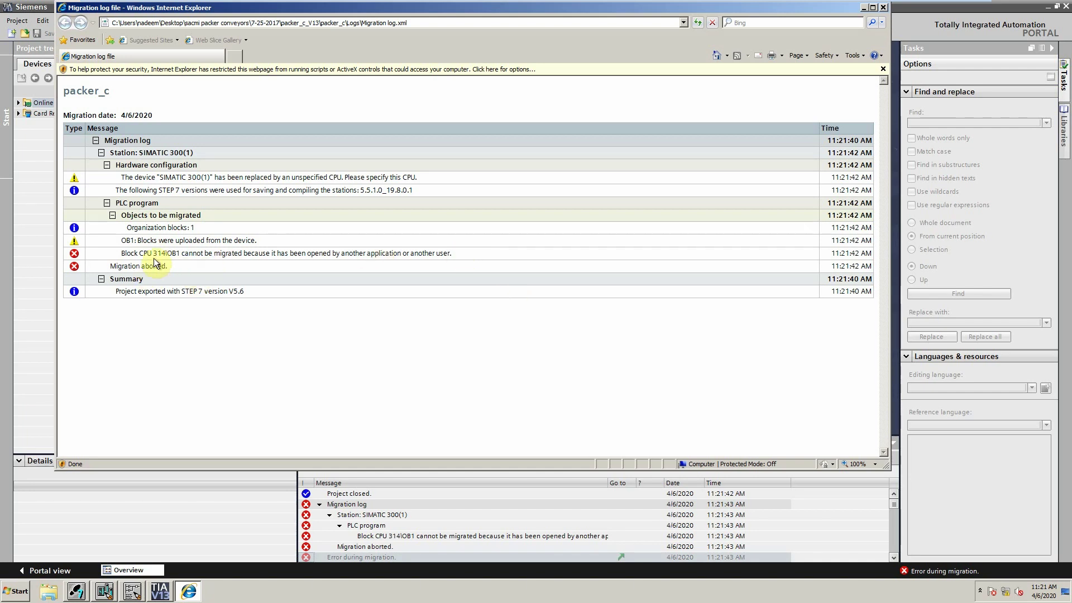
left_click_drag(156, 259, 453, 254)
left_click(133, 591)
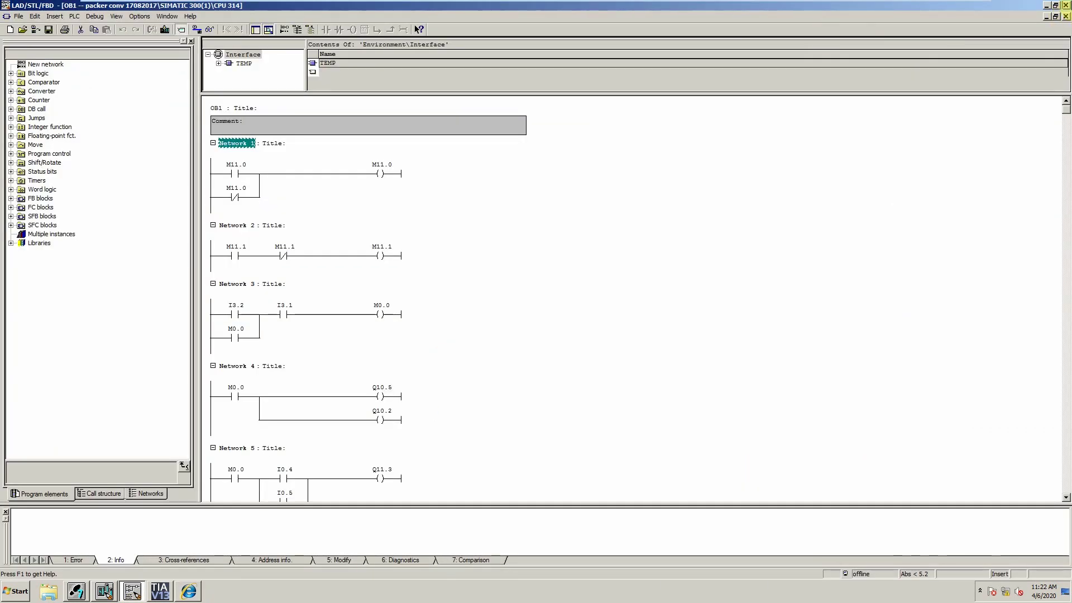
left_click(1065, 6)
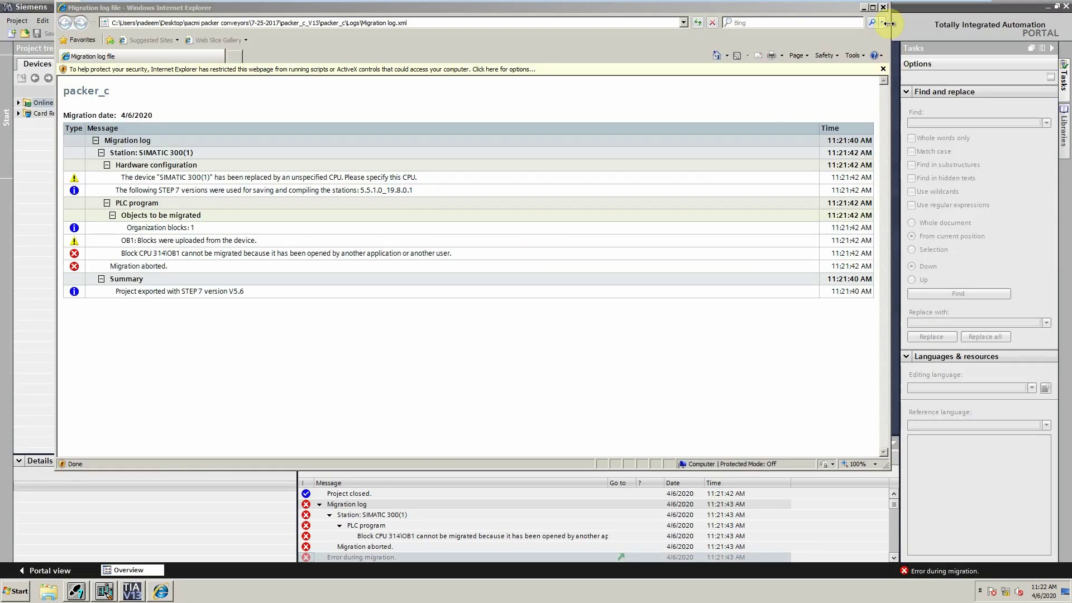
left_click(883, 8)
Dismiss the error and rerun migration of packer_c\packer_c.s7p from the Project menu
left_click(610, 313)
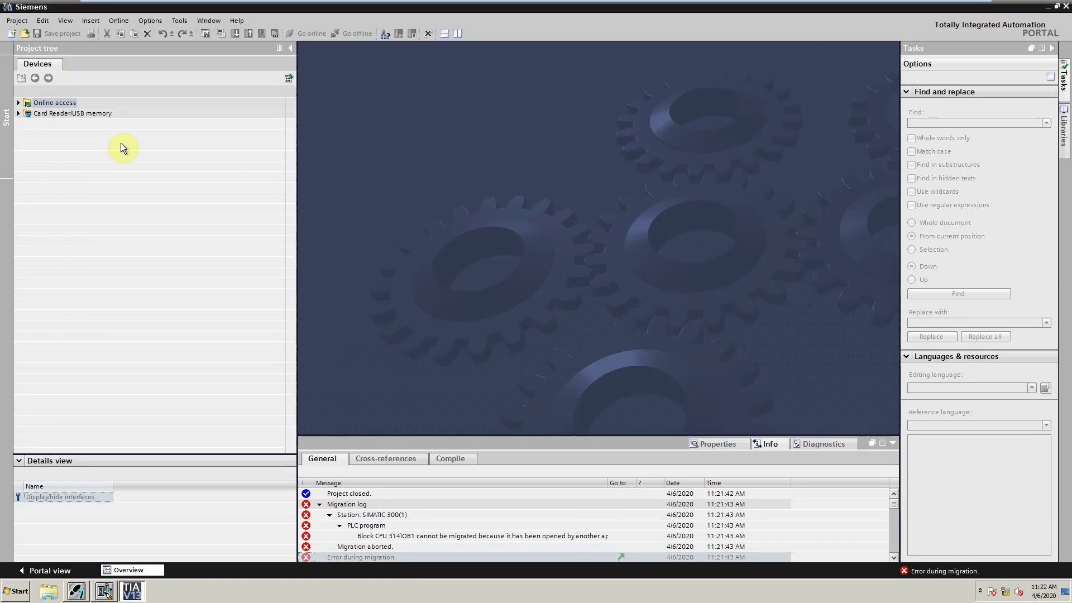
left_click(18, 20)
left_click(62, 53)
left_click(661, 232)
left_click(401, 197)
double_click(492, 281)
double_click(453, 163)
double_click(453, 163)
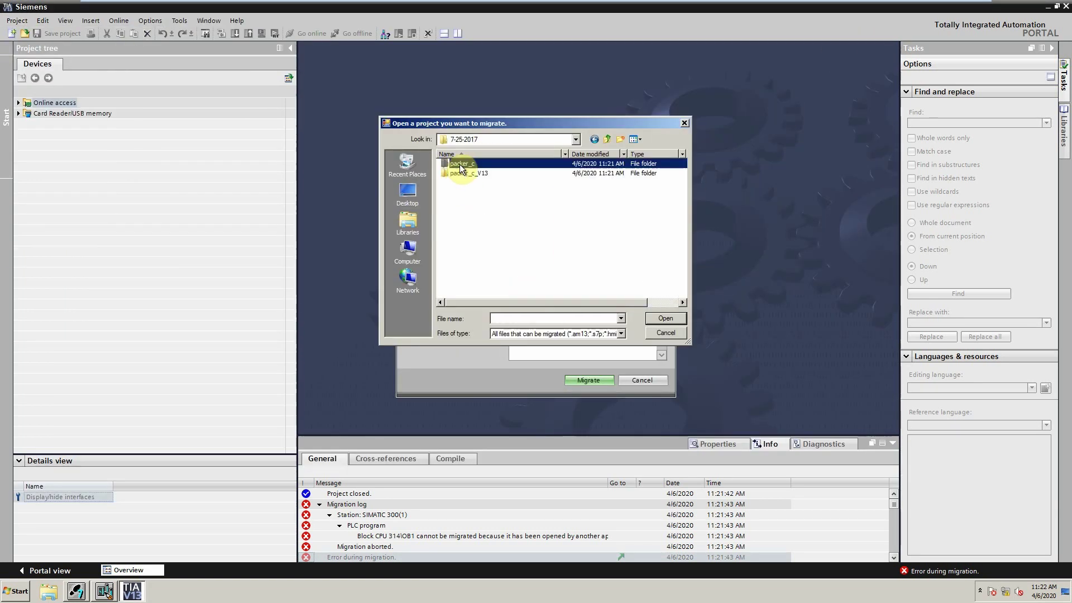
left_click(480, 297)
left_click(665, 317)
left_click(573, 379)
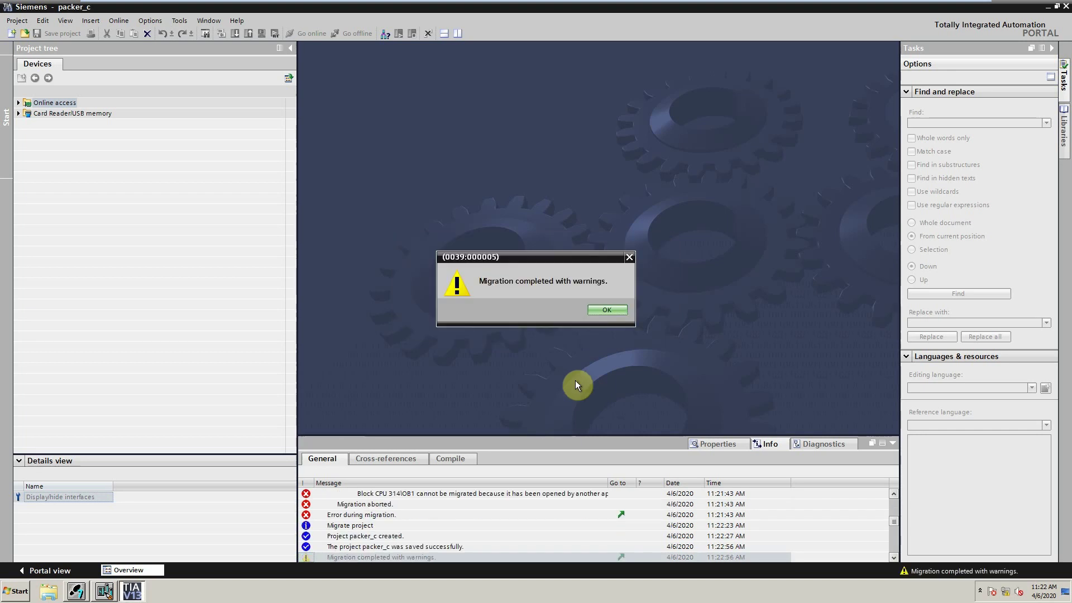
Acknowledge the warnings, open the CPU 314 Device configuration, and select the CPU in slot 2
left_click(612, 311)
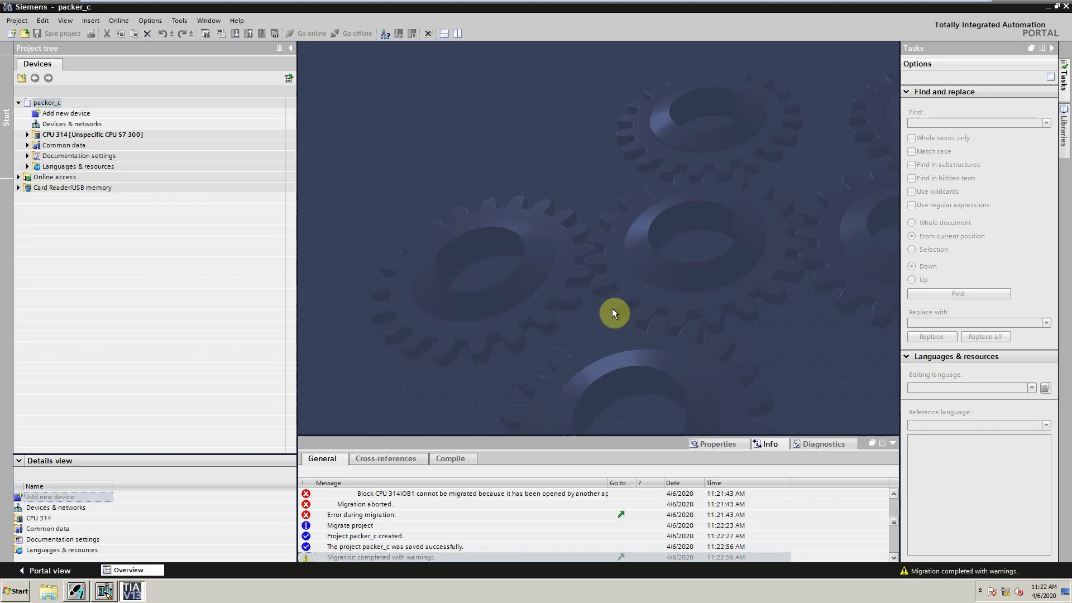
left_click(26, 136)
double_click(53, 145)
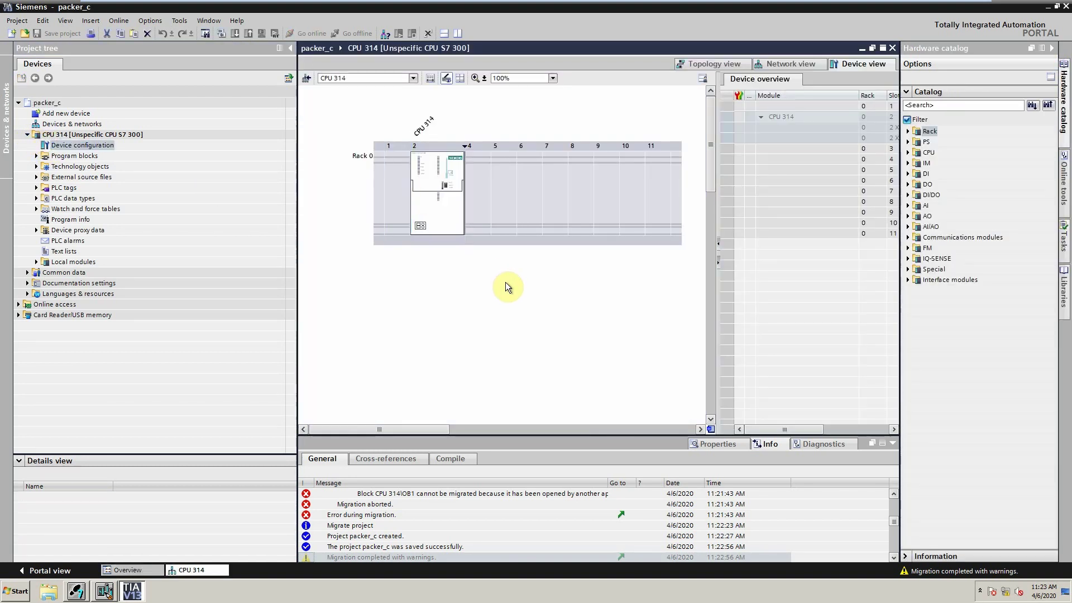
left_click(449, 229)
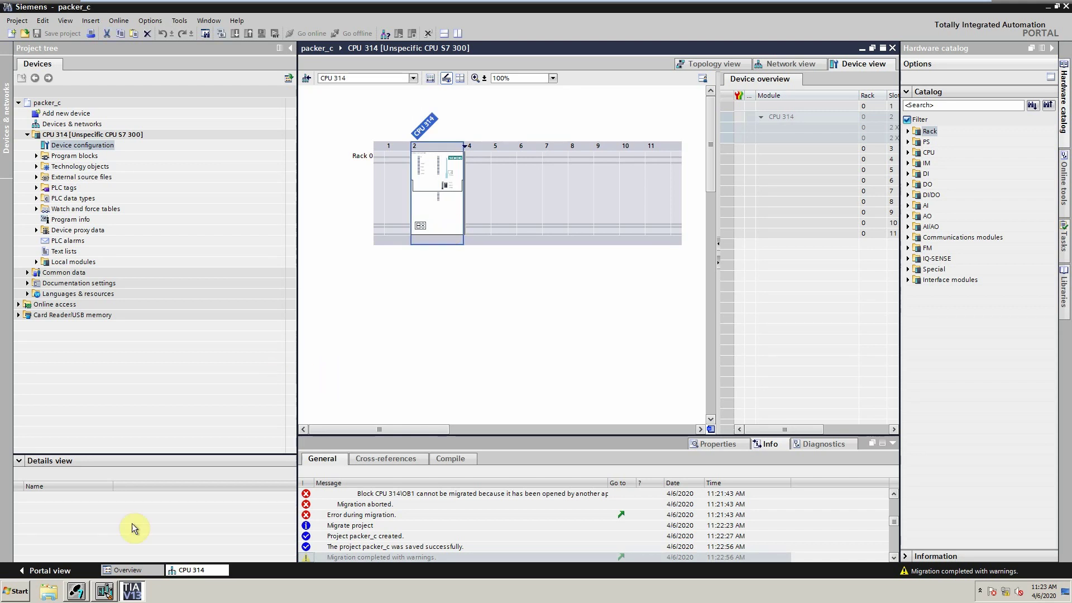
Reopen the original SIMATIC 300(1) hardware configuration, then reselect the migrated rack's CPU
left_click(81, 591)
key("BackSpace")
key("BackSpace")
key("BackSpace")
double_click(127, 45)
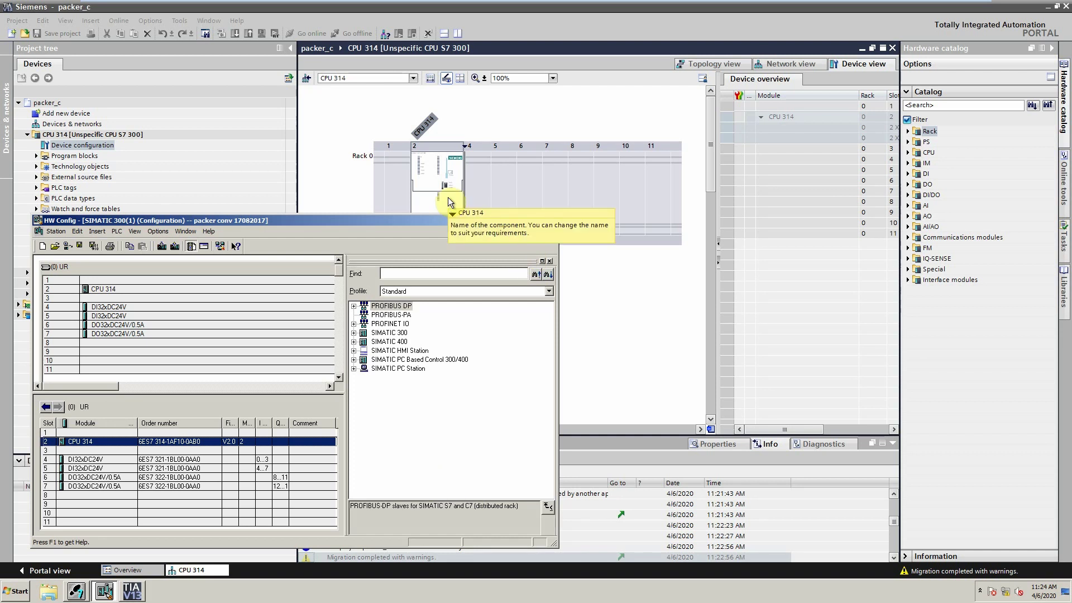
left_click(436, 213)
Change the slot 2 CPU to CPU 314, order number 6ES7 314-1AG13-0AB0 (V2.6)
right_click(436, 213)
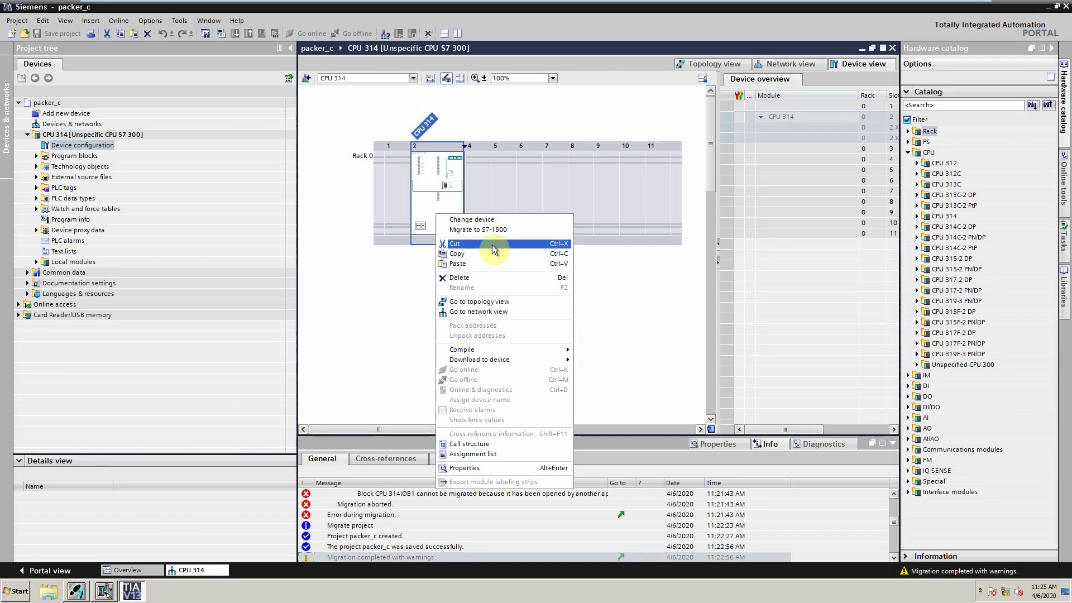
left_click(506, 220)
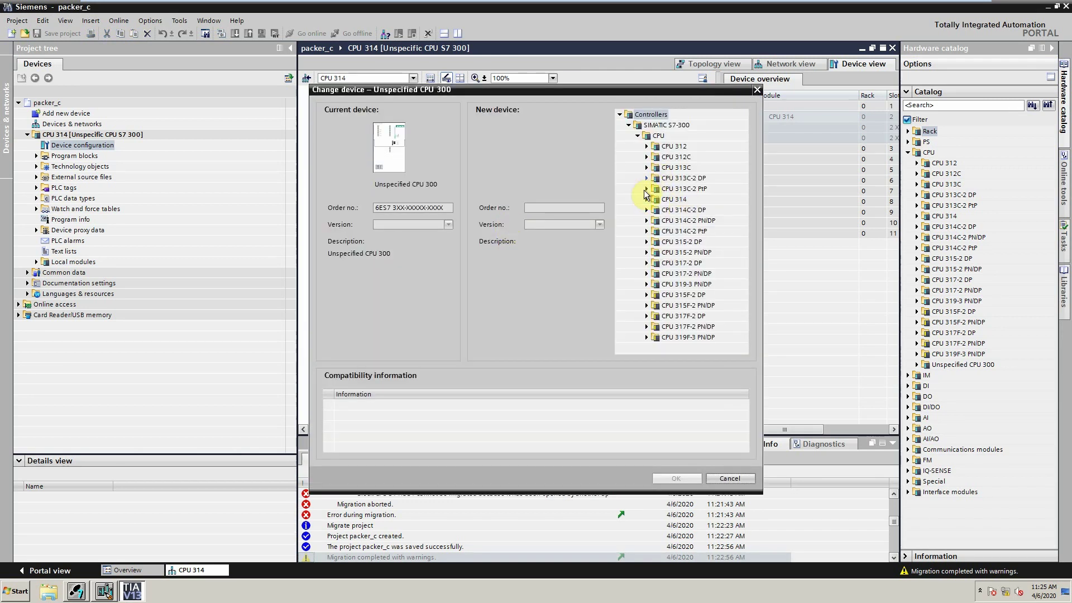
left_click(649, 199)
left_click(666, 209)
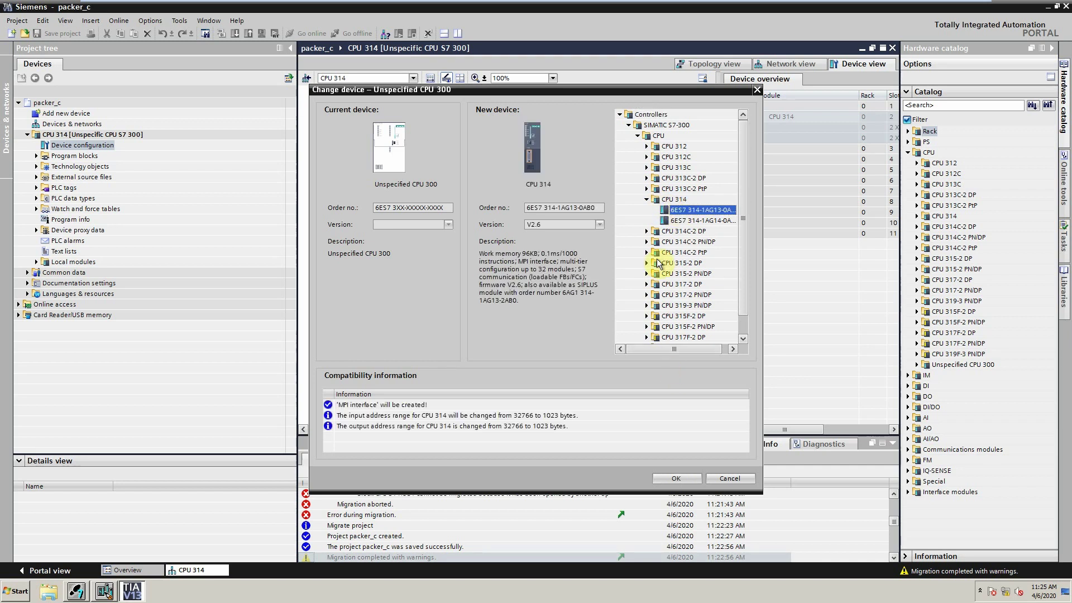
left_click(679, 479)
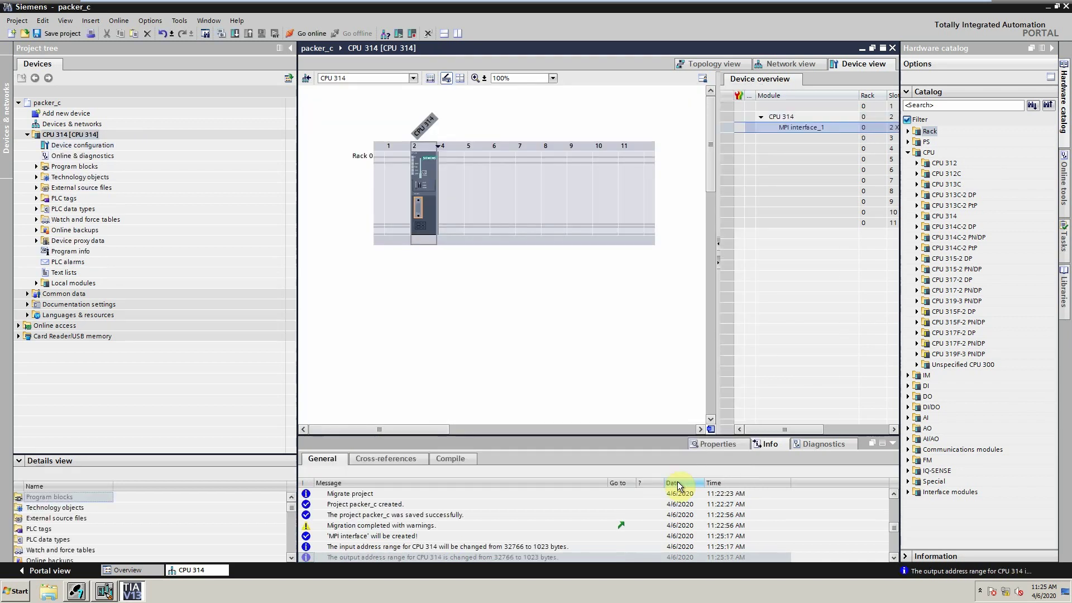
left_click(450, 204)
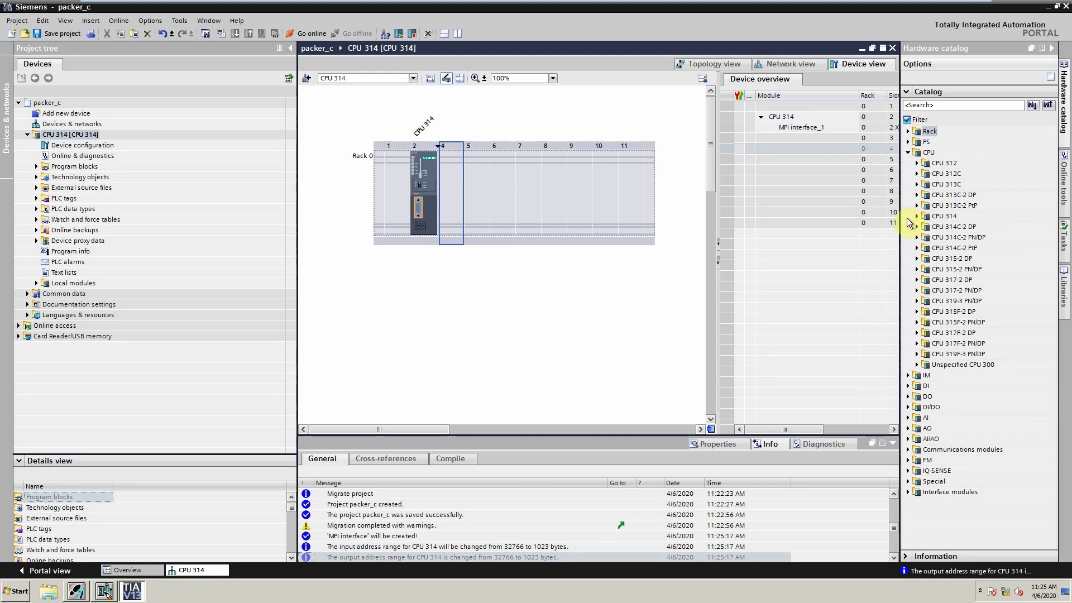
Search the catalog for 1BL00 and add two DI 32x24VDC modules (6ES7 321-1BL00-0AA0) to slots 4–5
left_click(908, 153)
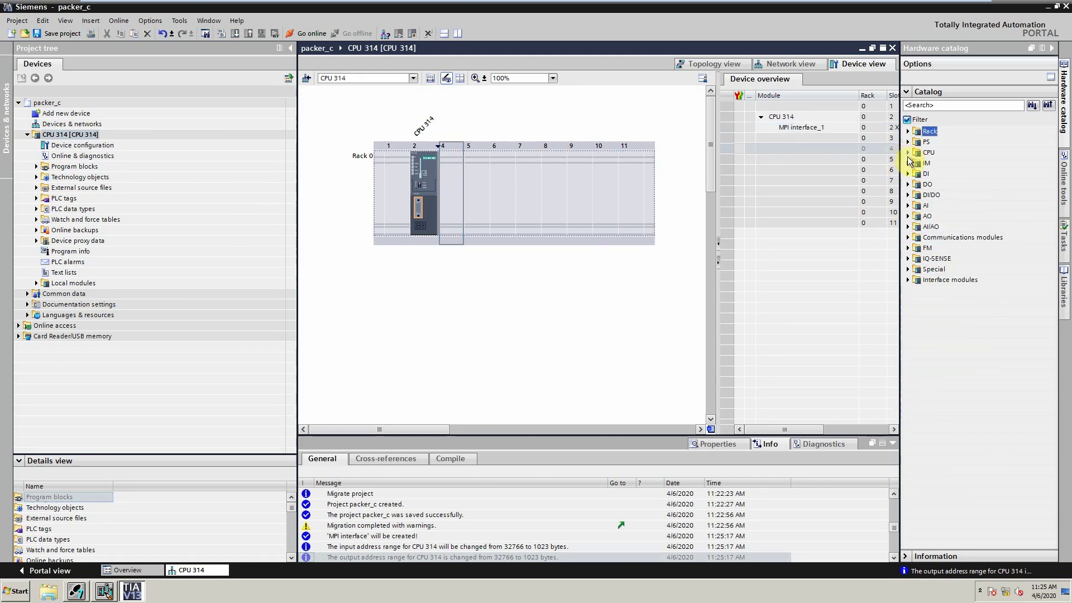
left_click(908, 174)
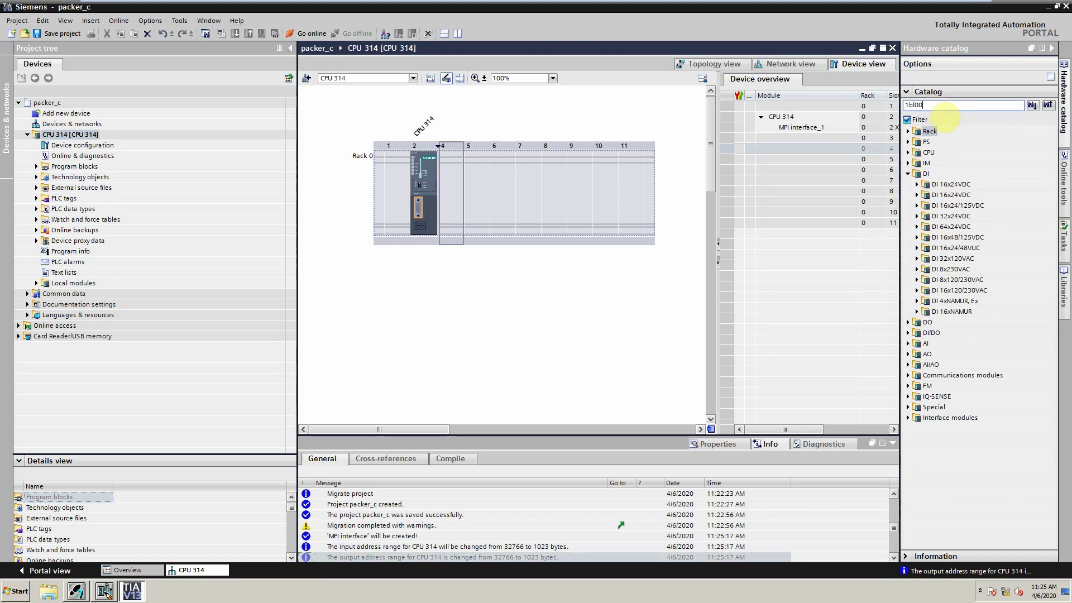
key("Return")
left_click_drag(956, 227, 484, 204)
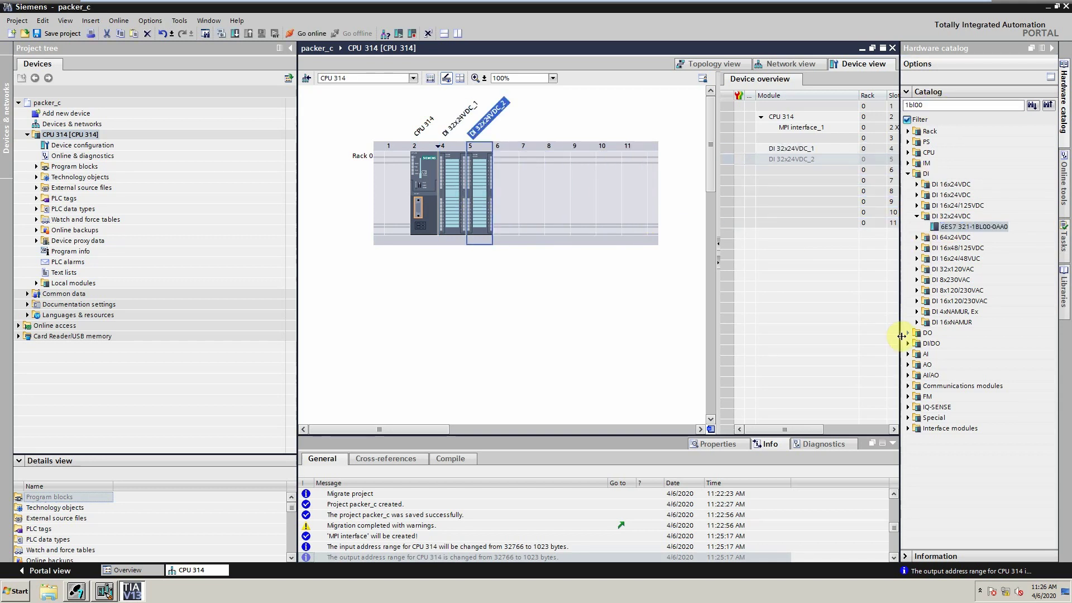
Add two DO 32x24VDC/0.5A modules (6ES7 322-1BL00-0AA0) to slots 6 and 7
left_click(908, 333)
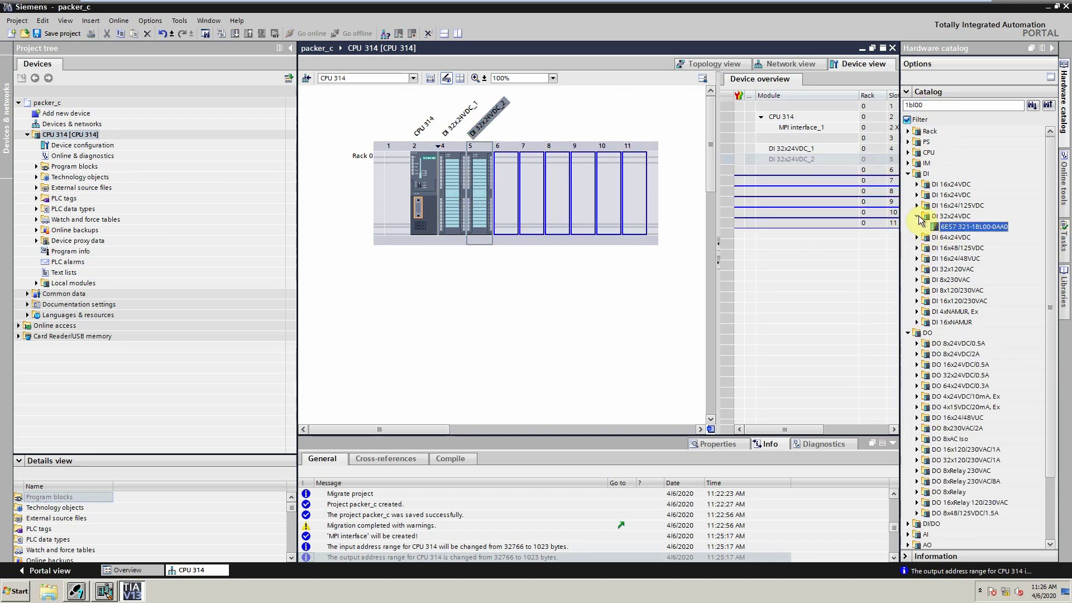
left_click(917, 104)
left_click(1033, 106)
left_click(1033, 107)
left_click_drag(961, 386, 799, 170)
left_click_drag(972, 386, 531, 219)
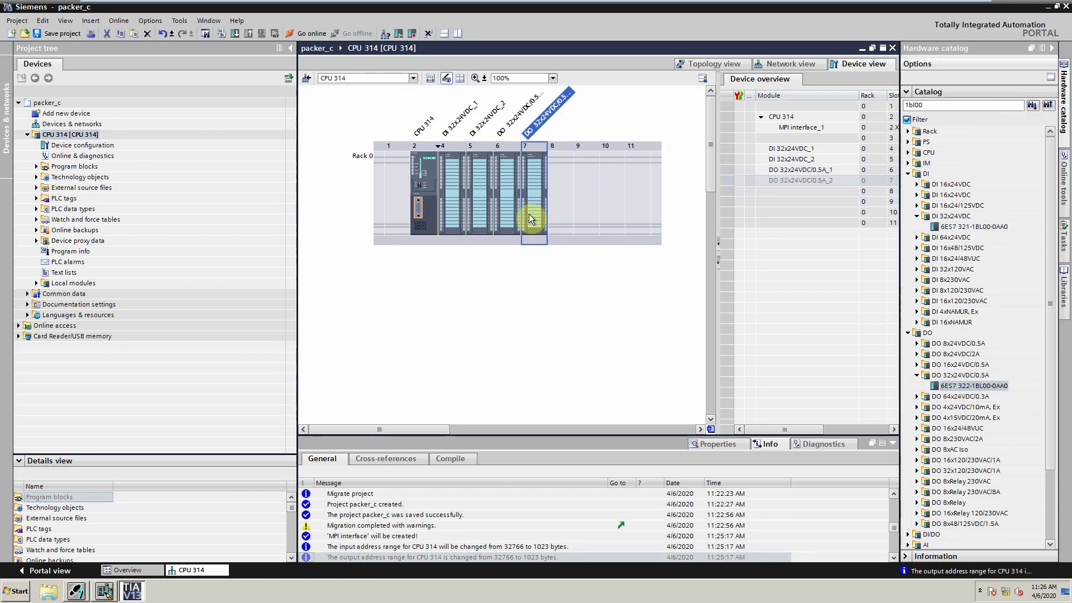
left_click(104, 590)
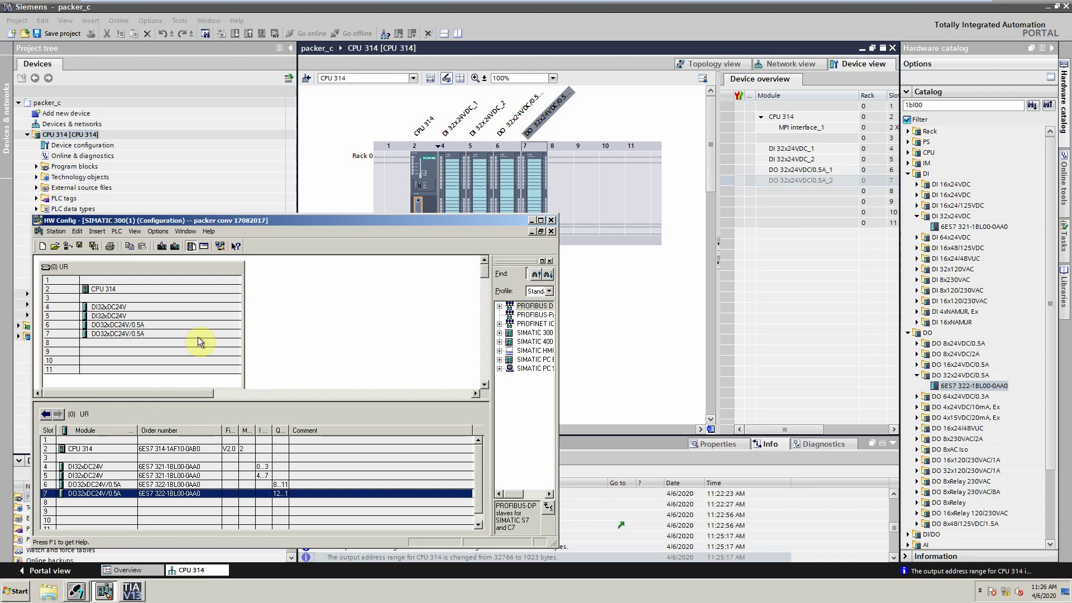
Read the original HW Config addresses: DI inputs 0..3 and 4..7, DO outputs 8..11 and 12..15, MPI 2
left_click_drag(234, 221, 290, 251)
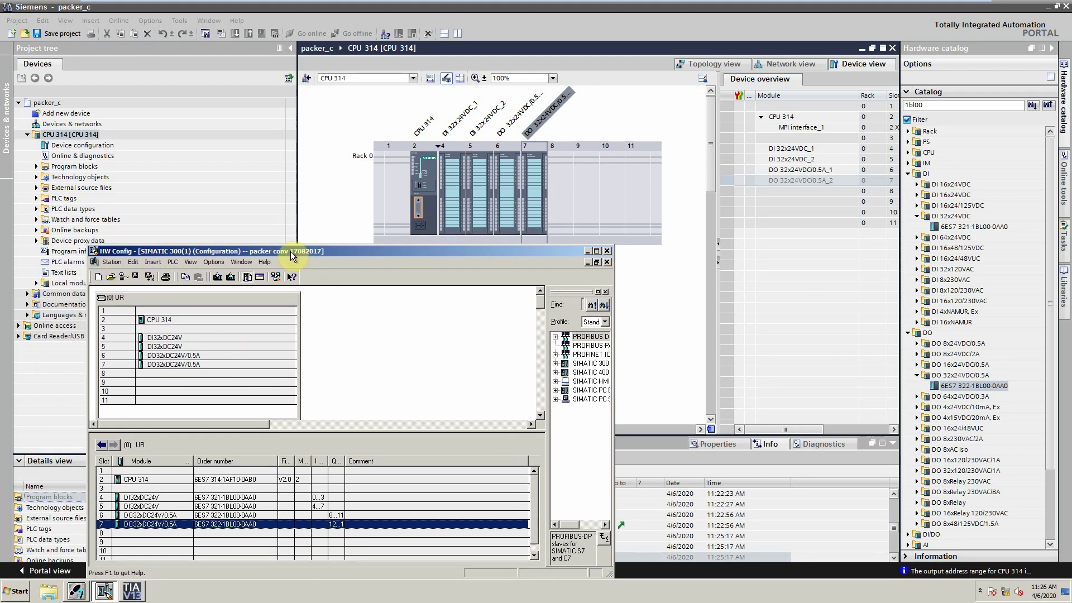
left_click(214, 331)
left_click(210, 339)
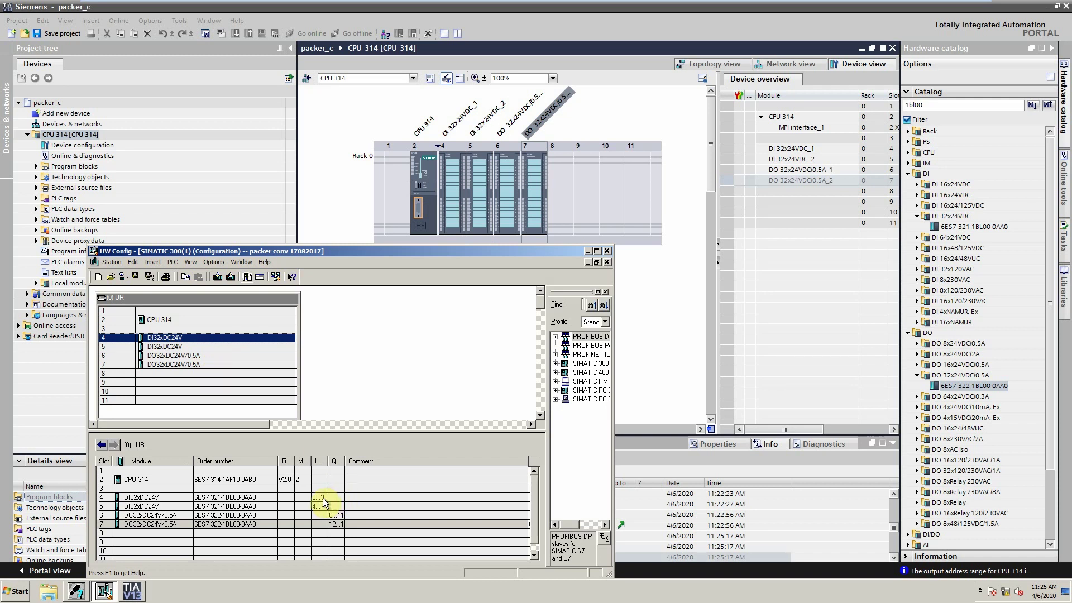
left_click_drag(311, 460, 321, 459)
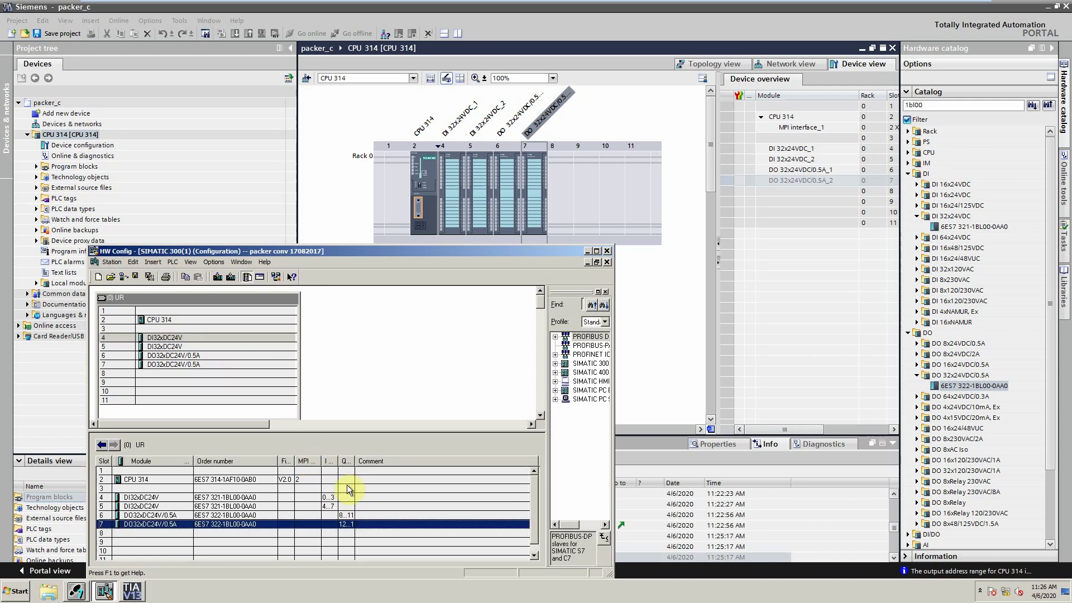
left_click(330, 498)
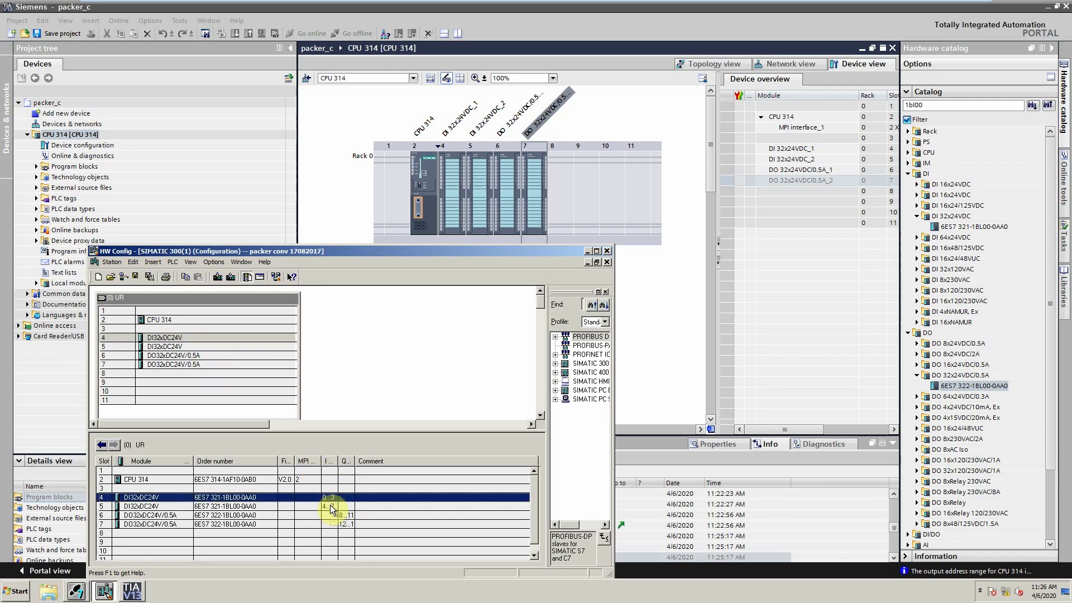
left_click(326, 506)
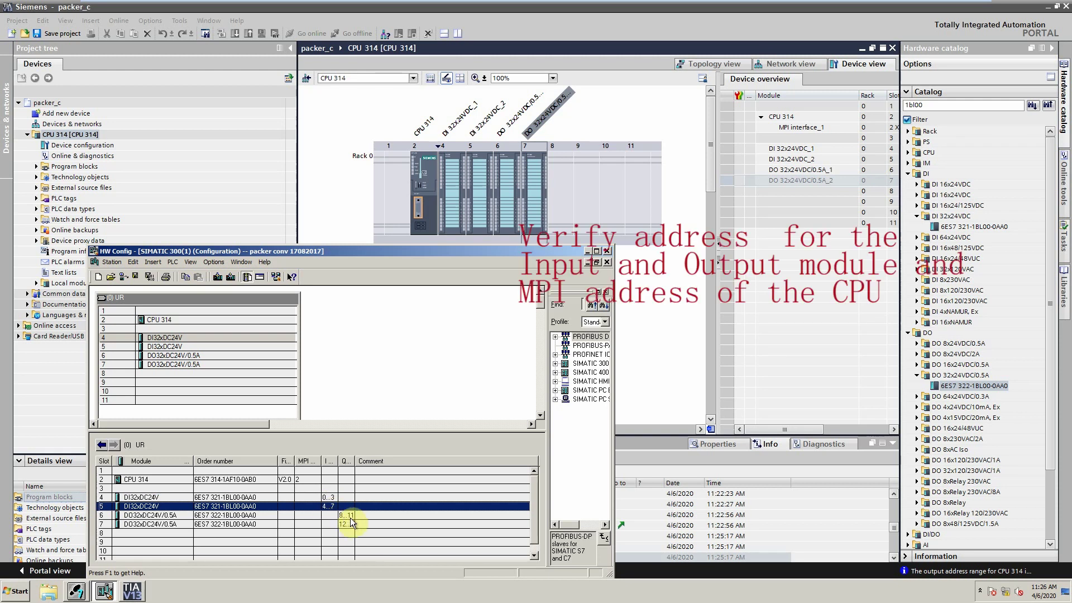
left_click_drag(354, 459, 369, 459)
left_click(588, 251)
Check each migrated module's I/O addresses in Properties: DI at 4…7, DO at 8…11 and 12…15
left_click_drag(484, 435, 485, 336)
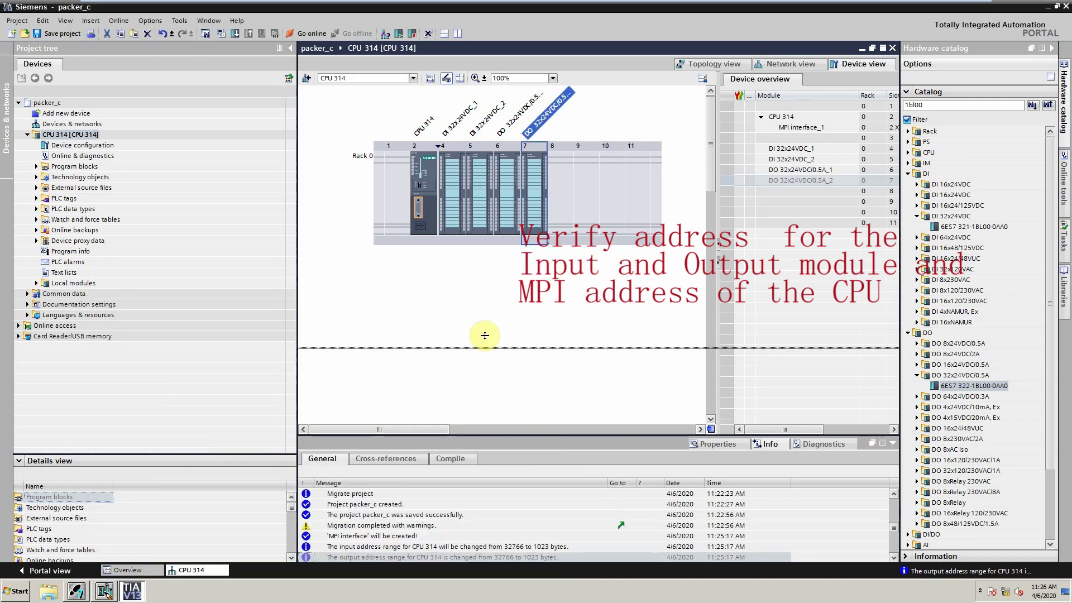
left_click(455, 215)
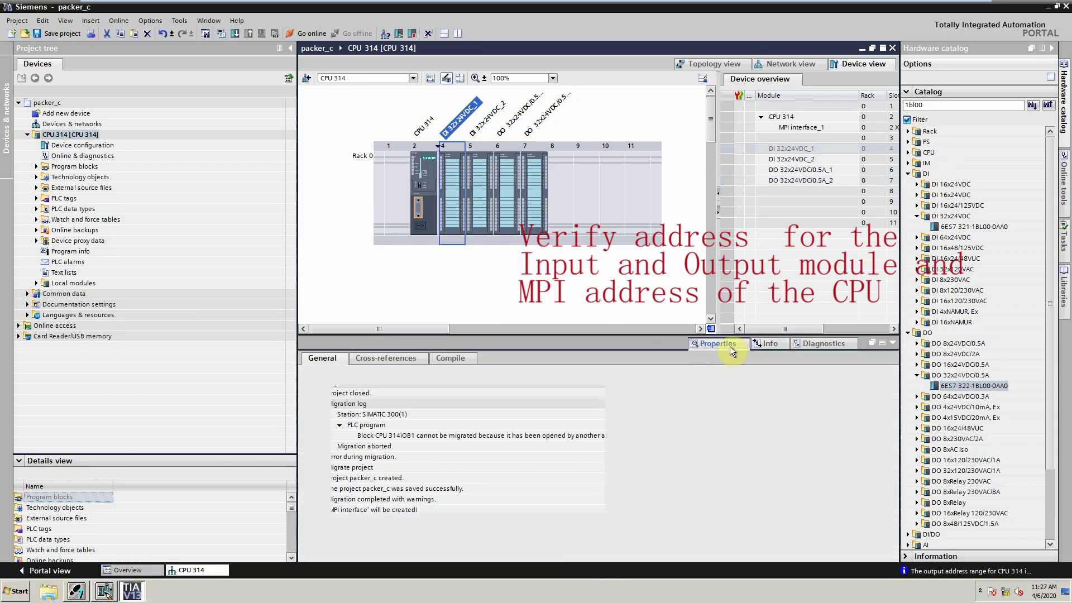
left_click(726, 344)
left_click(370, 359)
left_click(327, 359)
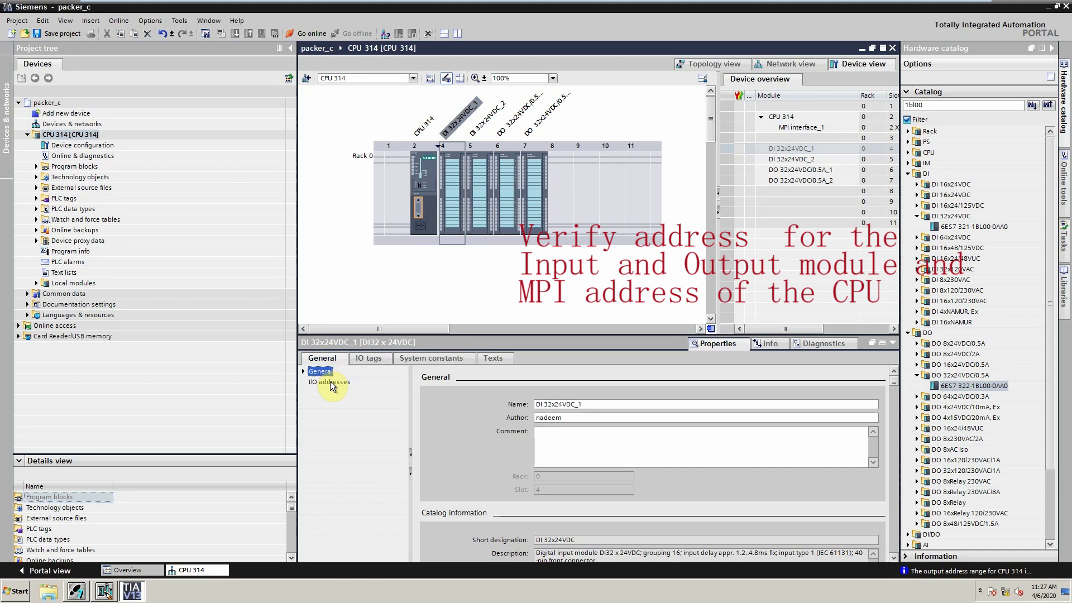
left_click(329, 381)
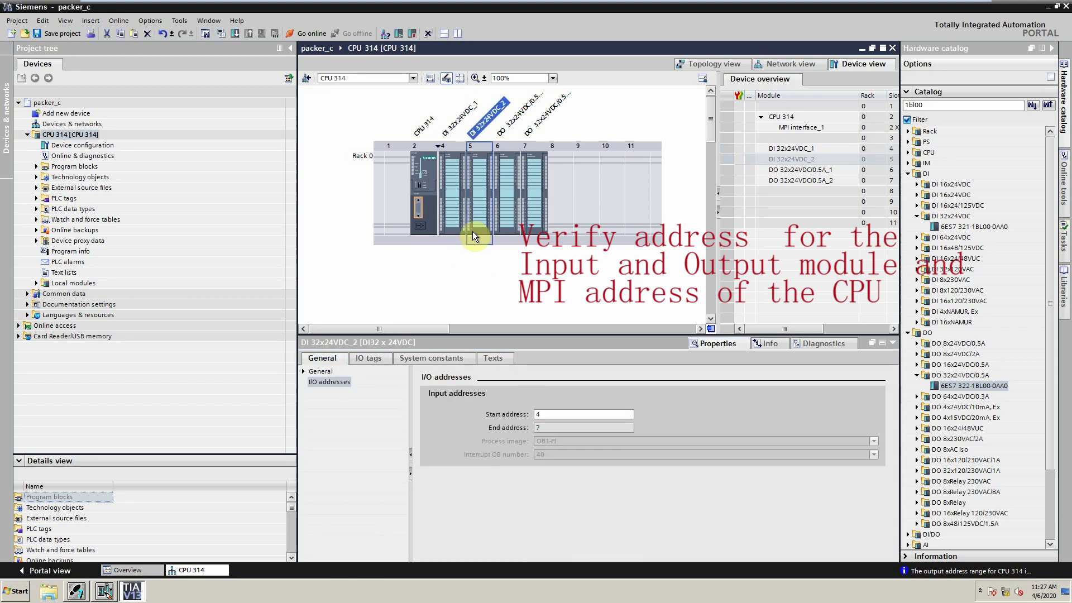
left_click(517, 210)
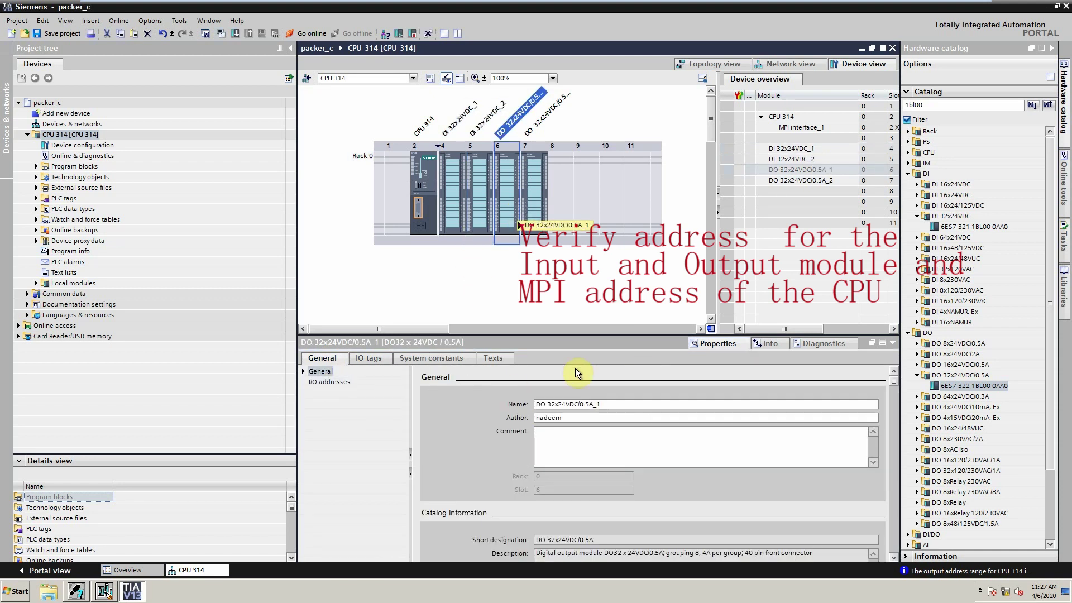
left_click(328, 383)
left_click(525, 202)
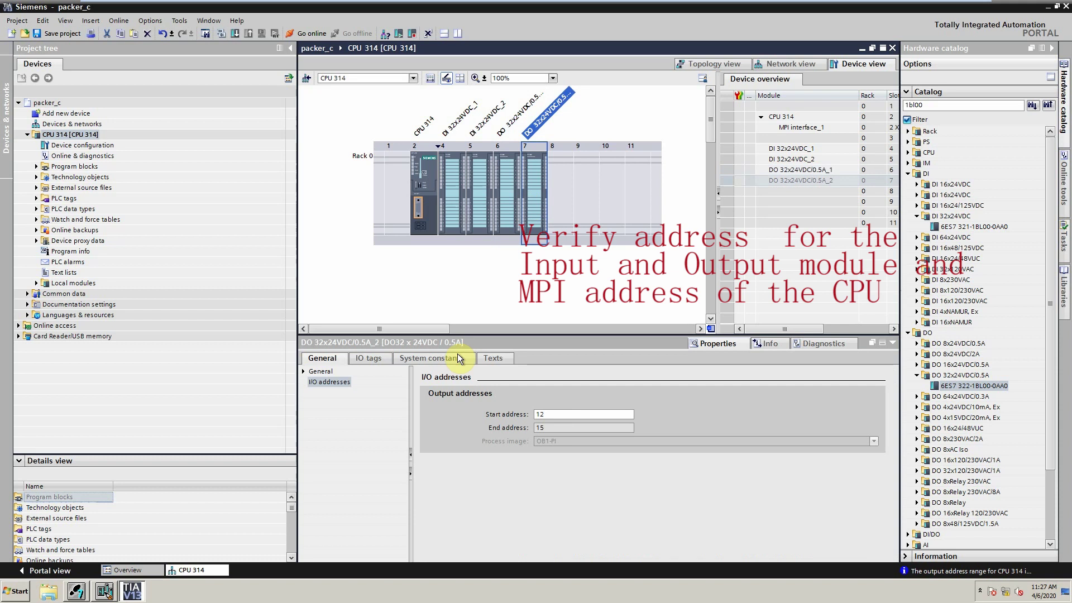
Confirm the CPU's MPI interface [X1] uses address 2
left_click(427, 194)
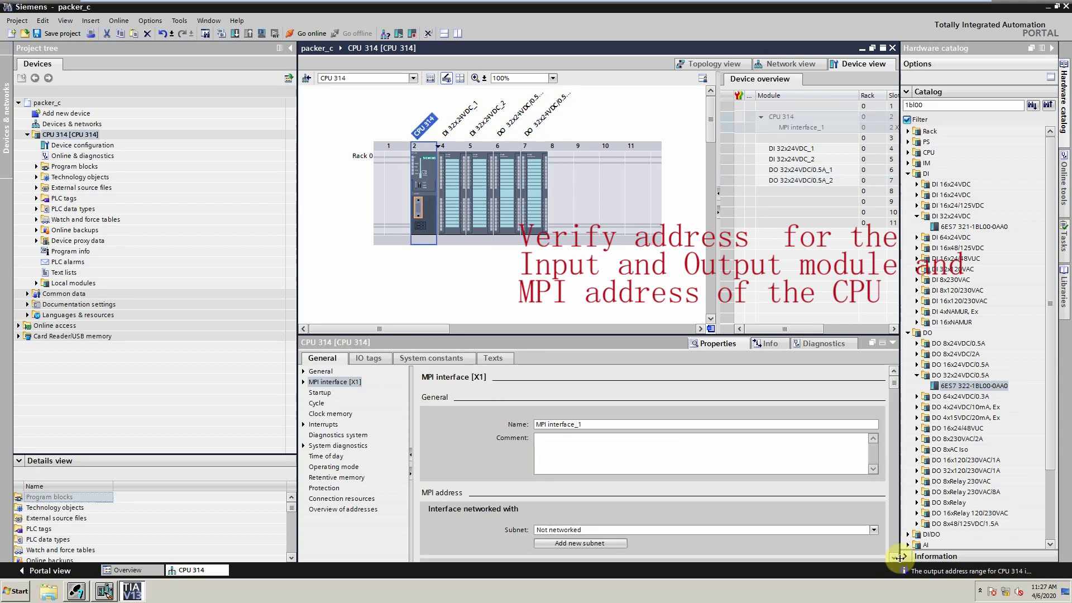
scroll(678, 449, "down", 5)
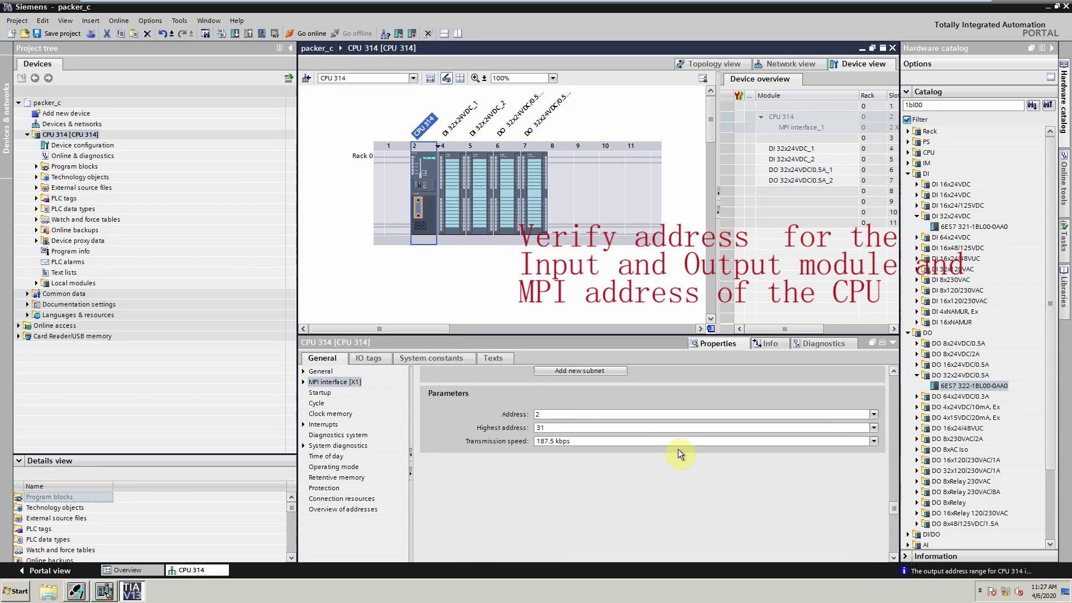
left_click(549, 413)
left_click(494, 268)
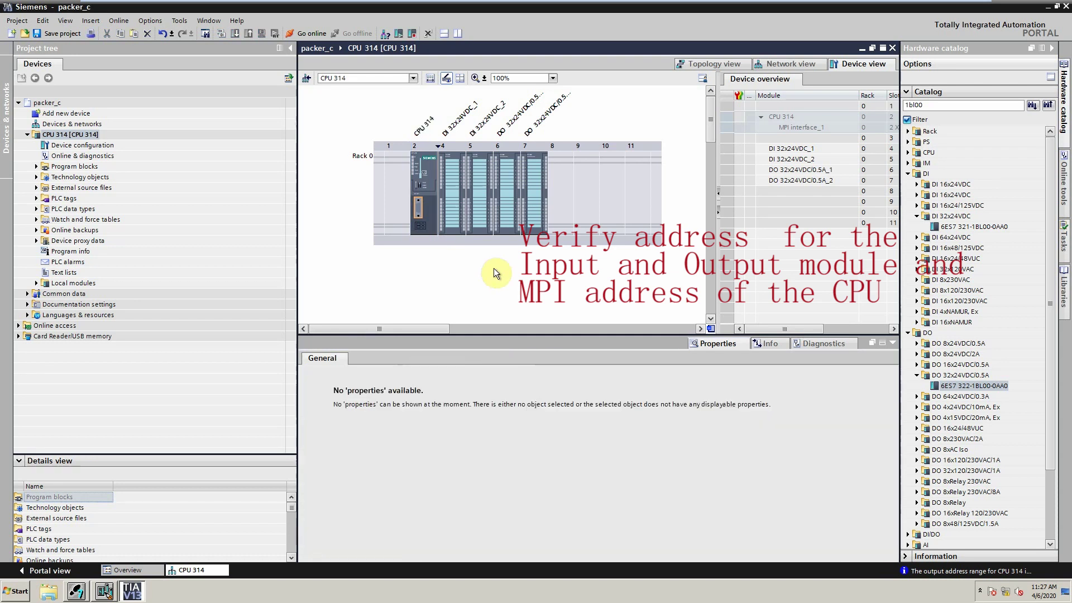
Save packer_c and open the migrated OB1 ladder with Networks 2 and 3 visible
left_click(45, 34)
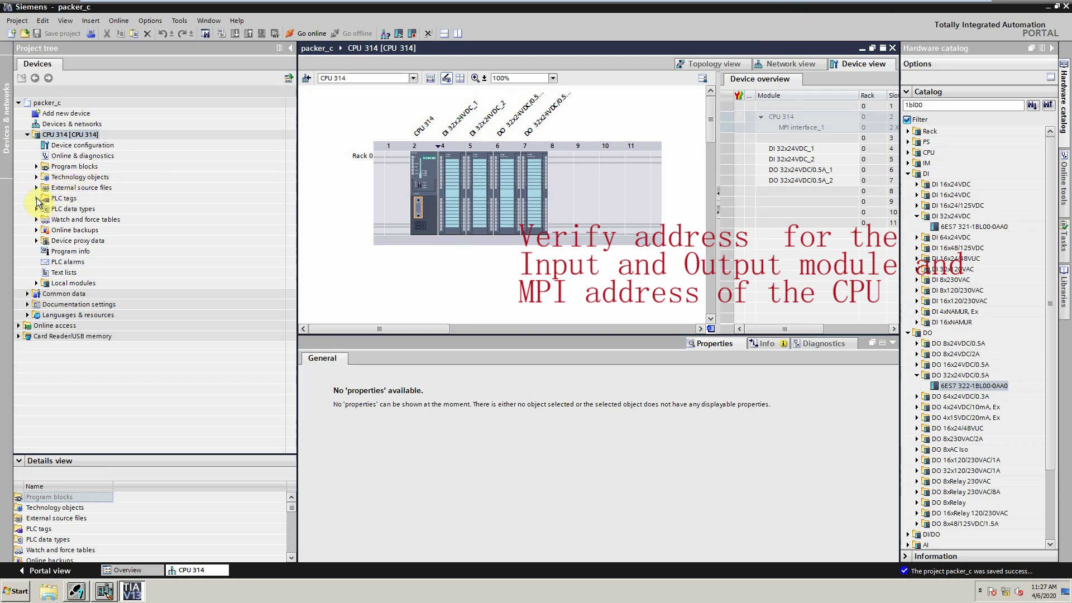
left_click(37, 166)
left_click(83, 188)
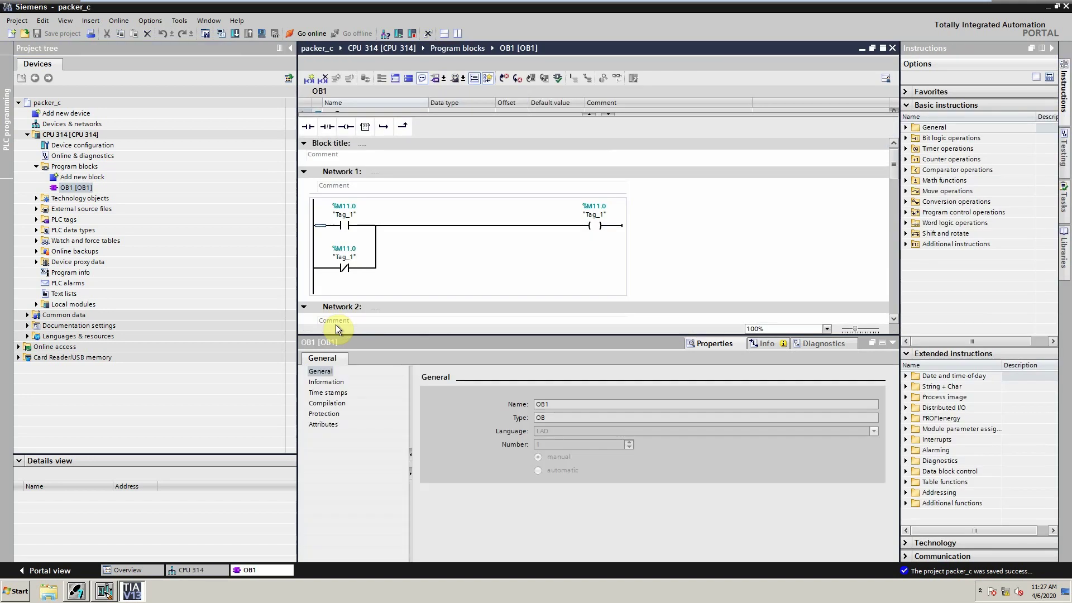
left_click_drag(482, 335, 524, 501)
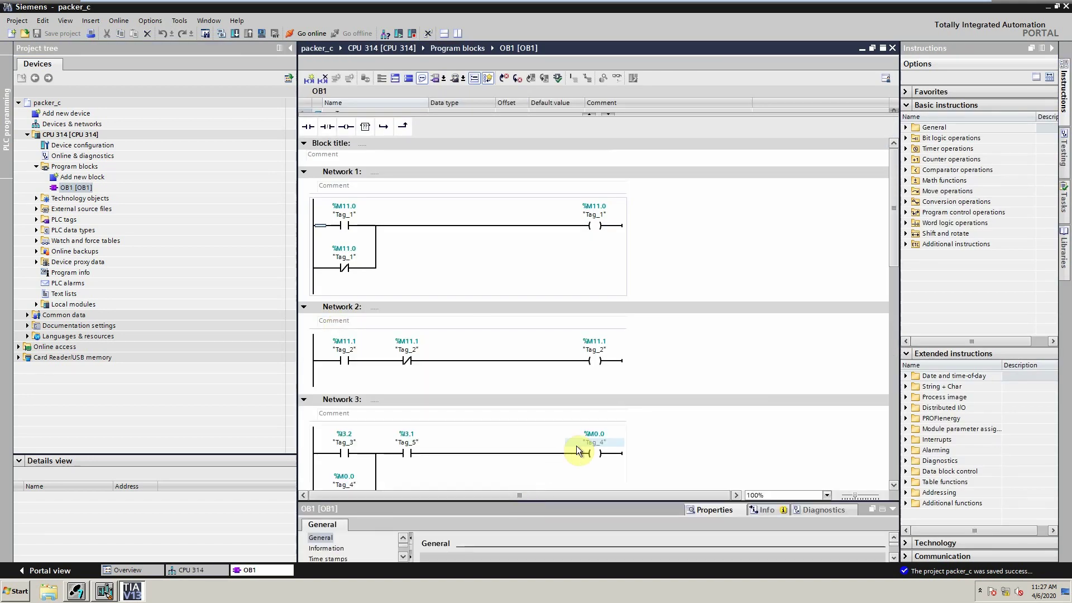
left_click(85, 589)
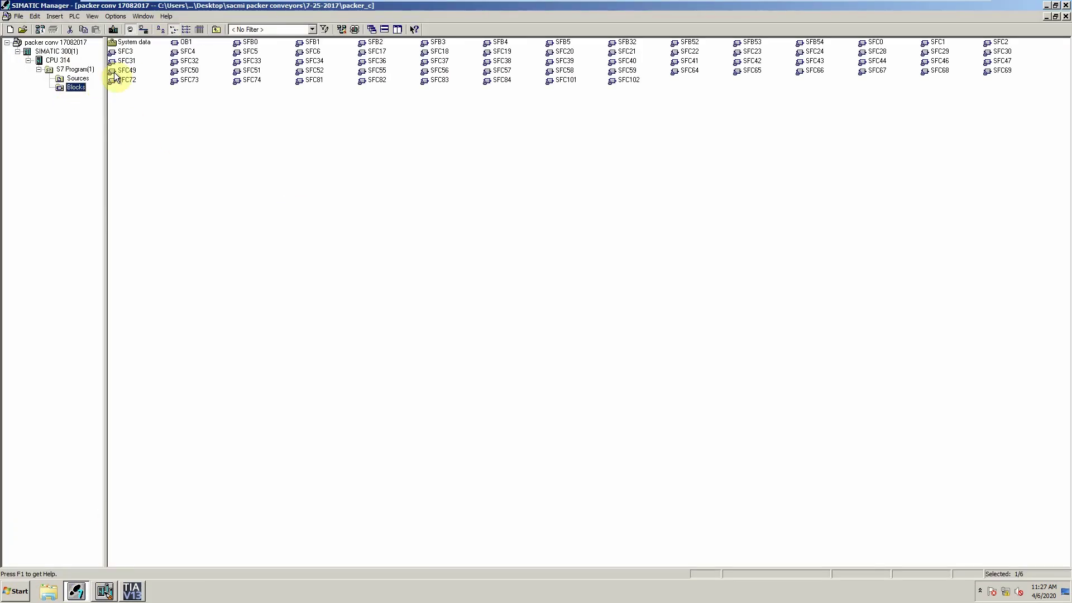
Open the original OB1, dismiss the warnings, and resize its editor to show Networks 1–5
double_click(184, 44)
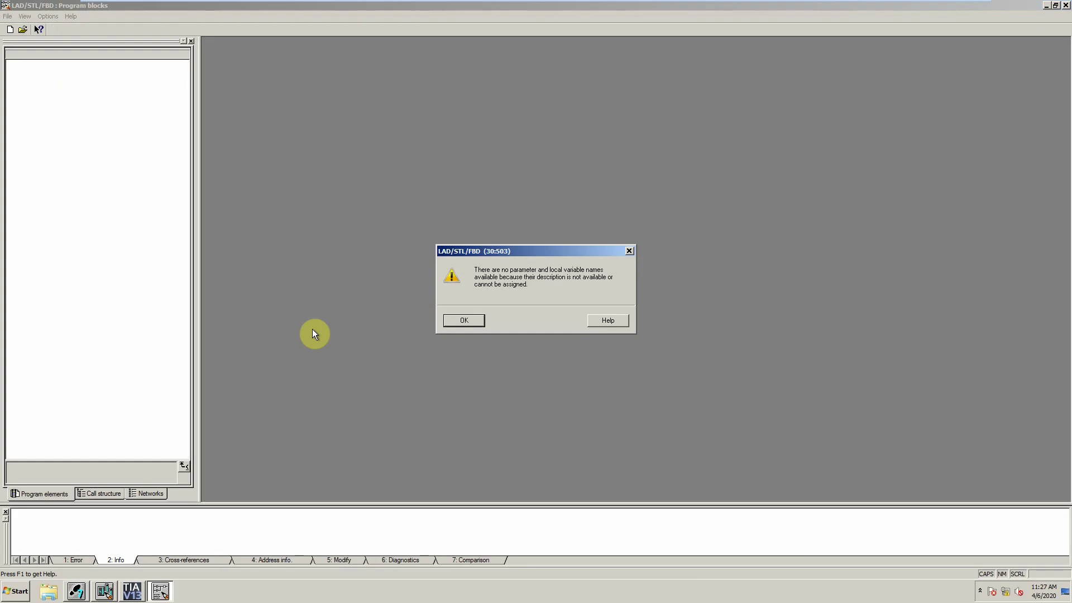
left_click(443, 319)
left_click(456, 323)
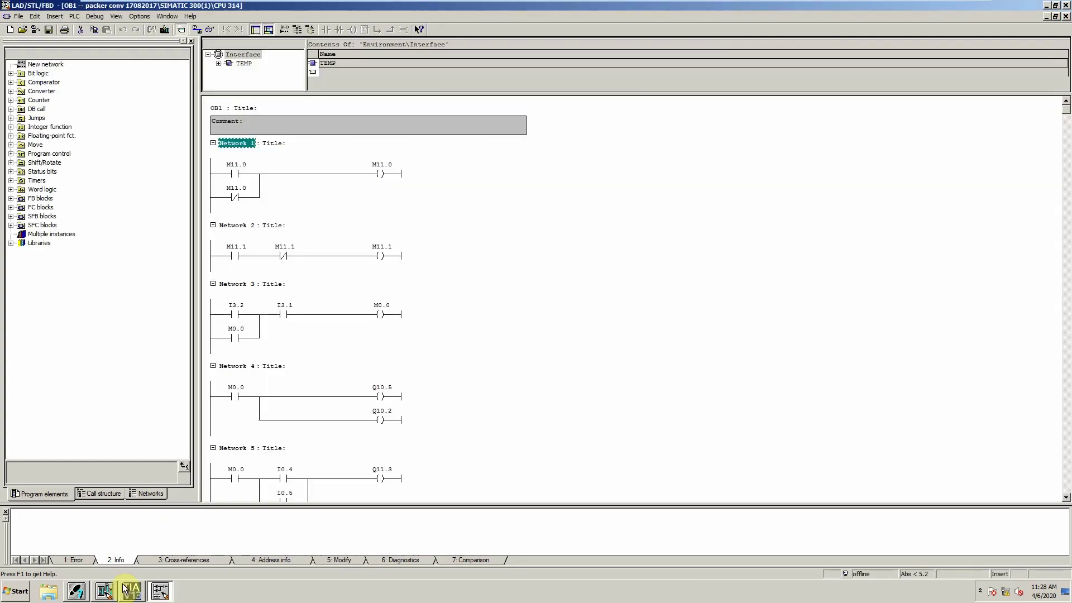
left_click(1056, 5)
left_click_drag(413, 300, 476, 577)
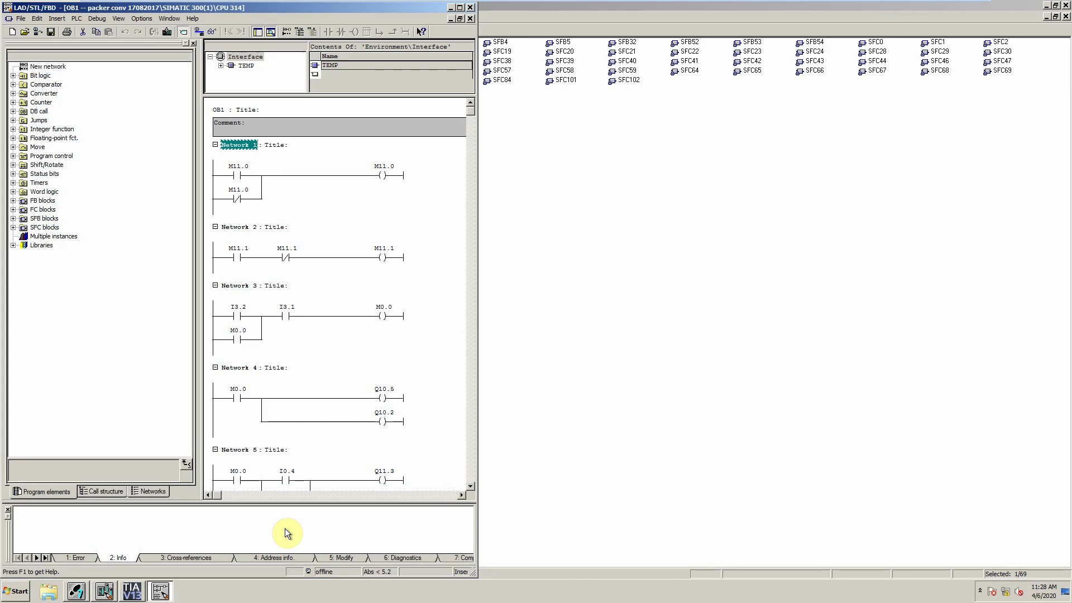
Arrange the old OB1 editor on the left beside TIA Portal's OB1 ladder for comparison
left_click(130, 593)
mouse_move(157, 597)
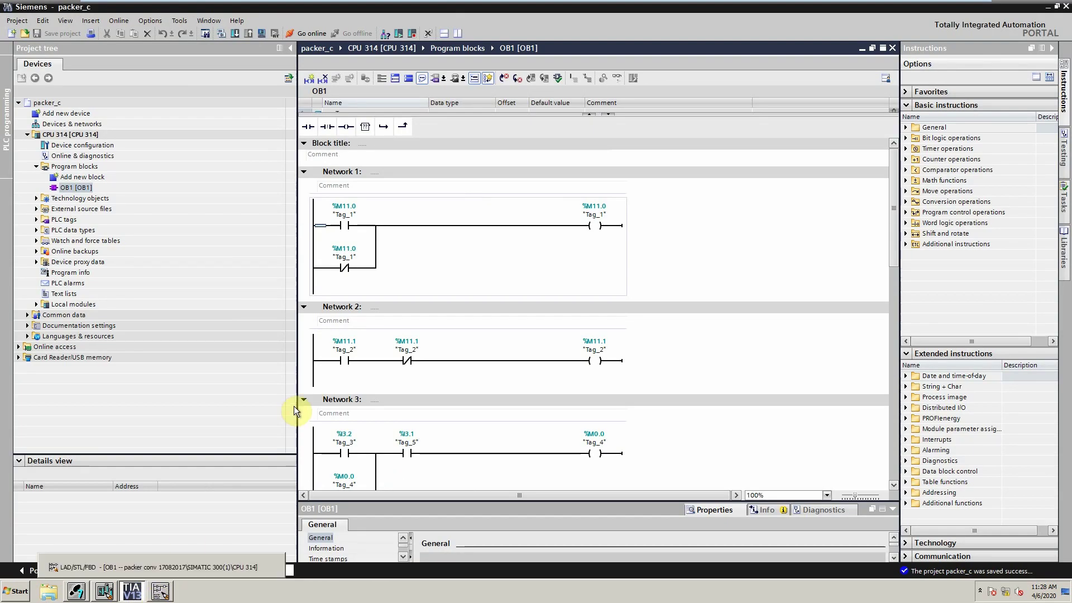
left_click_drag(296, 402, 409, 403)
left_click(160, 590)
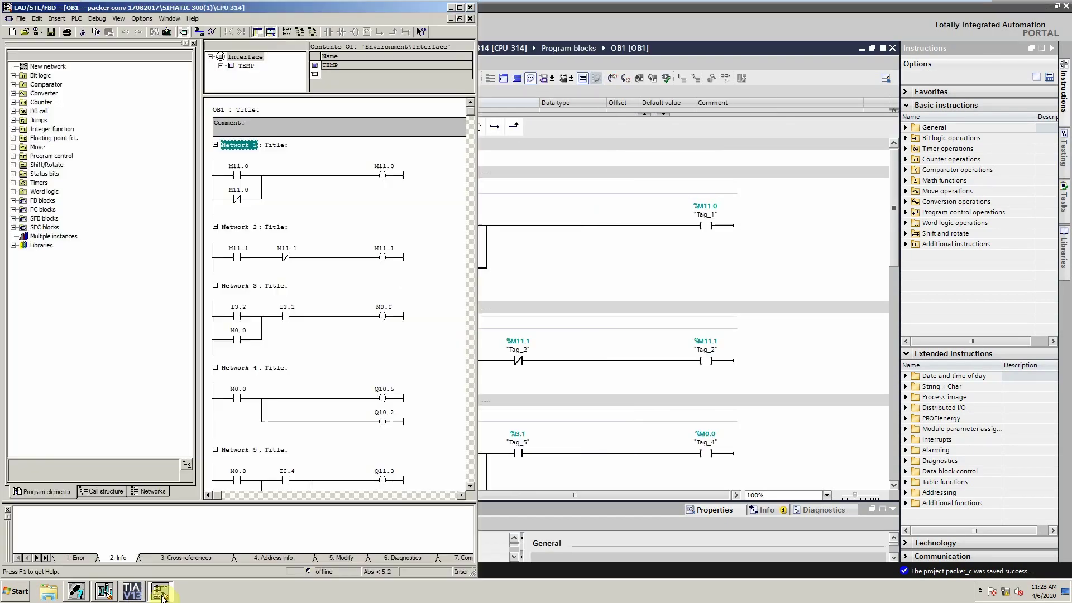
left_click(385, 9)
left_click(313, 259)
left_click_drag(399, 20, 324, 93)
left_click_drag(404, 388, 419, 561)
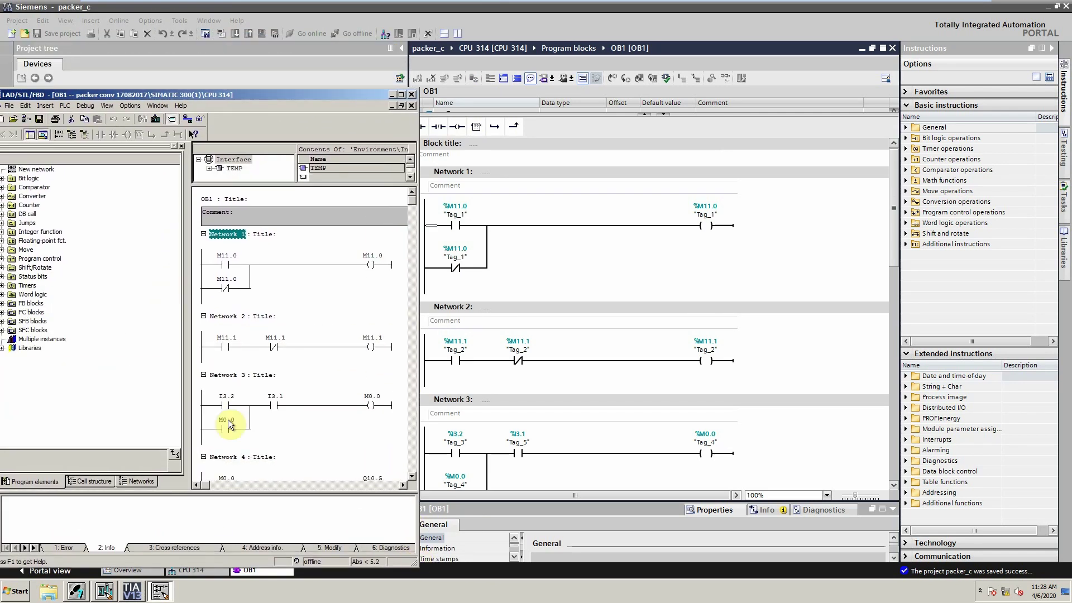